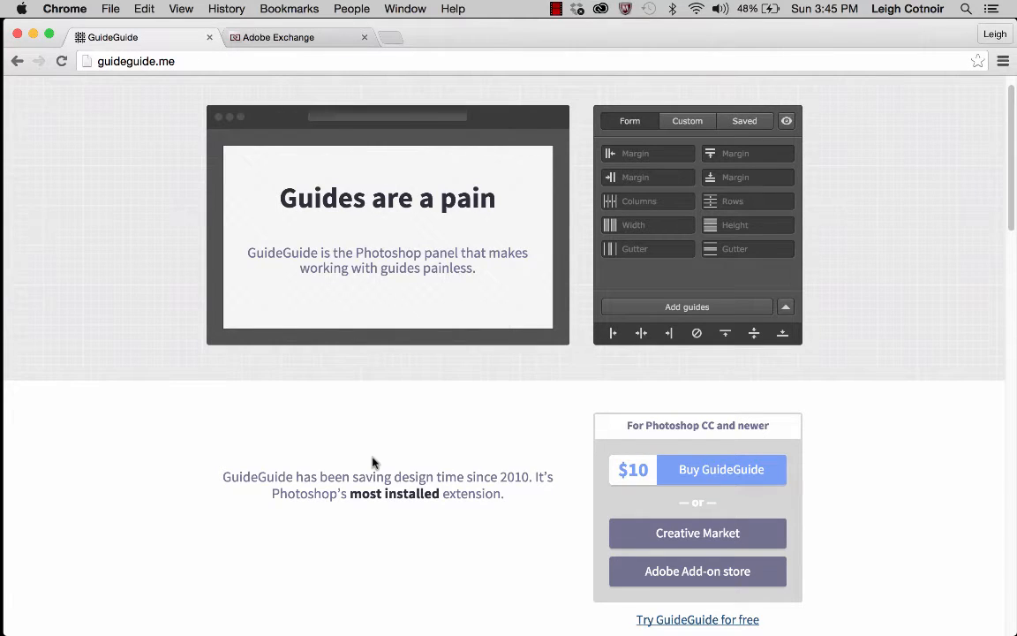
scroll(372, 461, "down", 5)
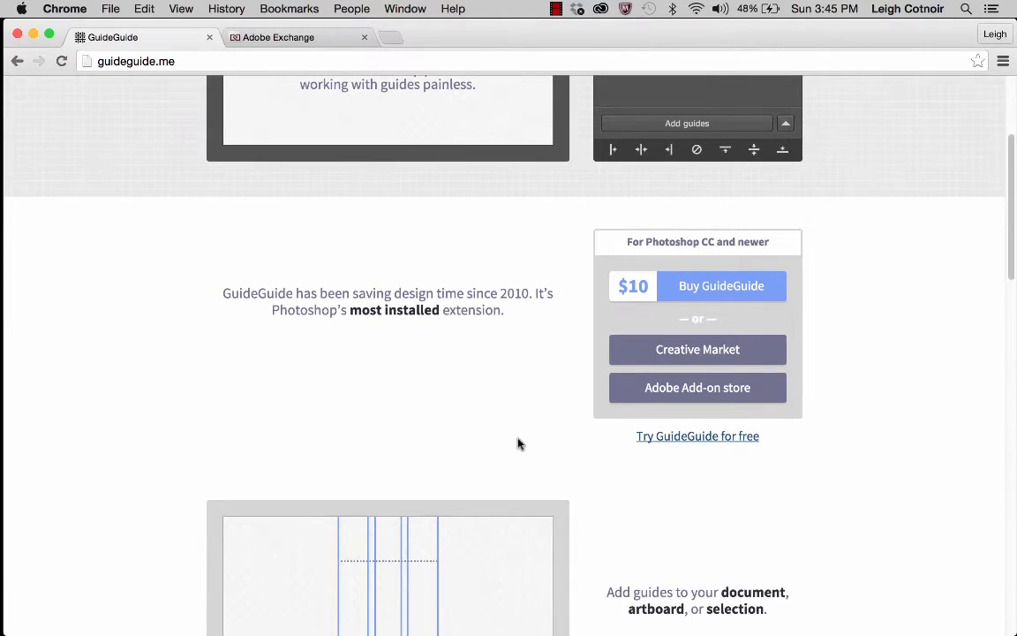
left_click(714, 437)
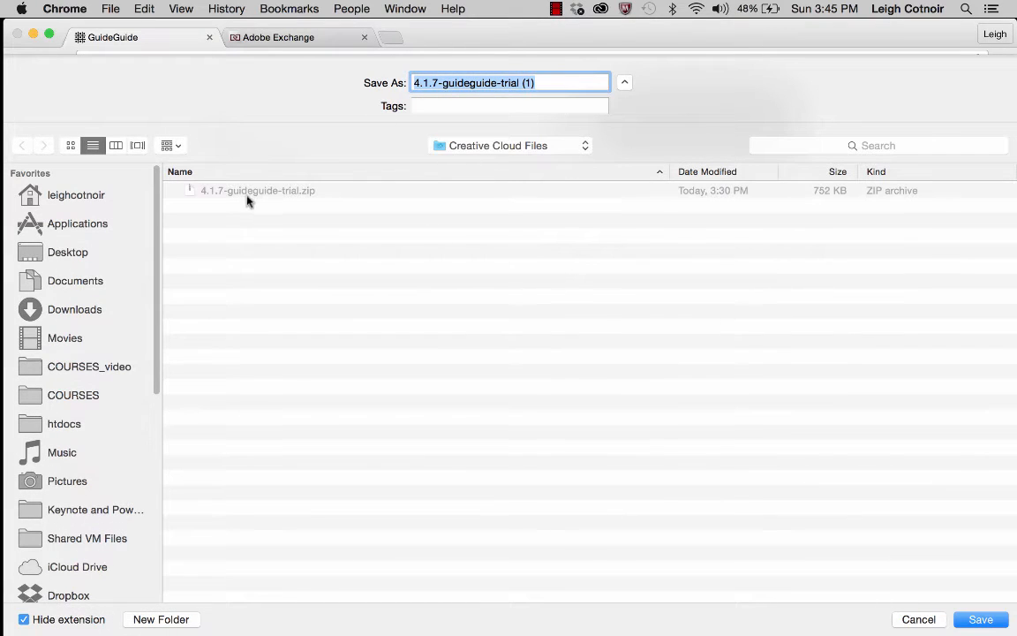
left_click(547, 149)
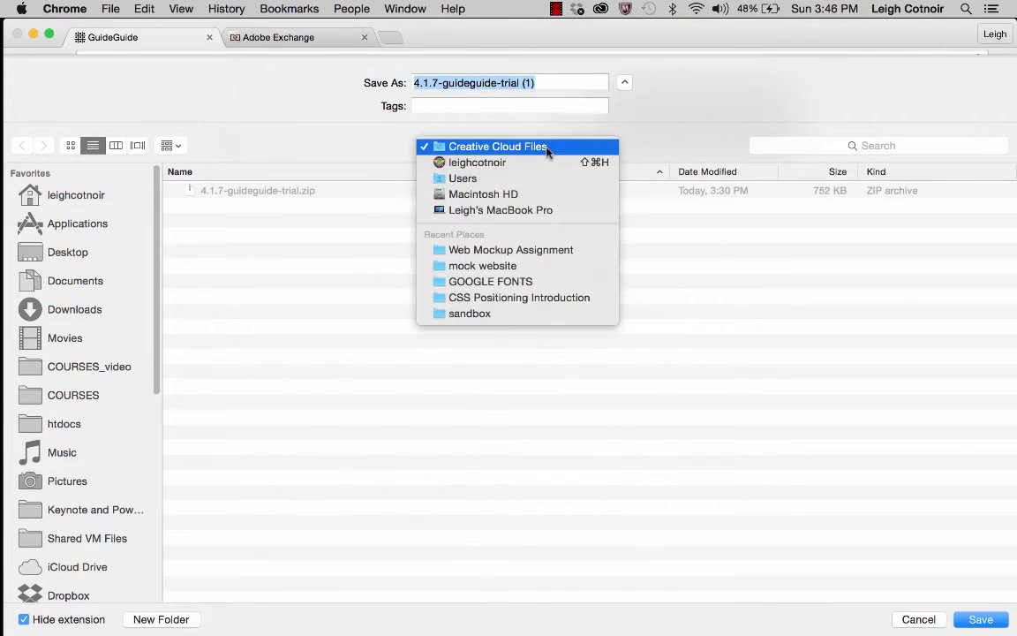
left_click(633, 133)
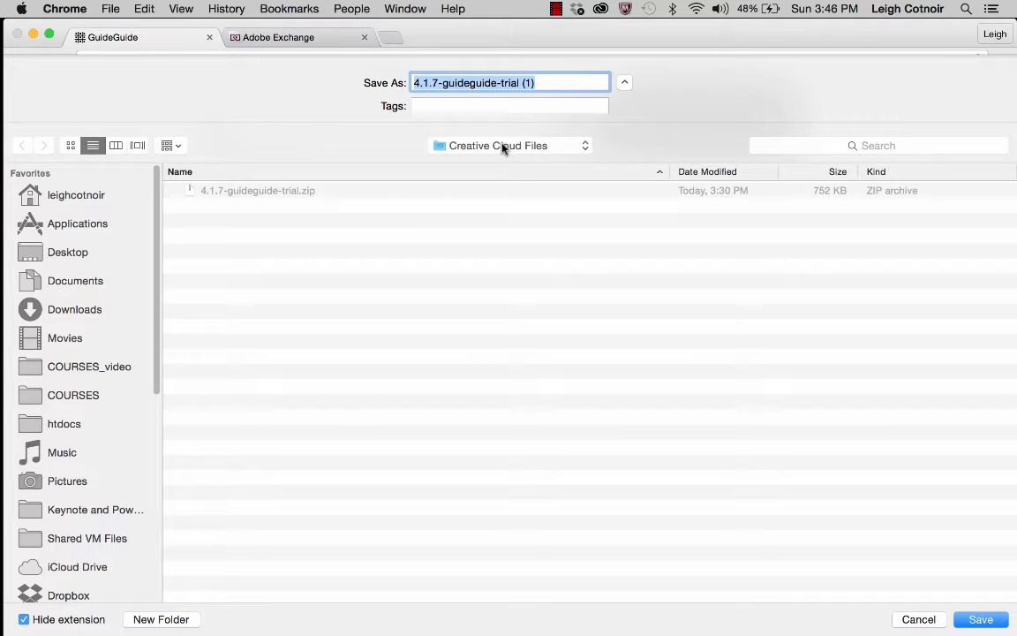
left_click(924, 618)
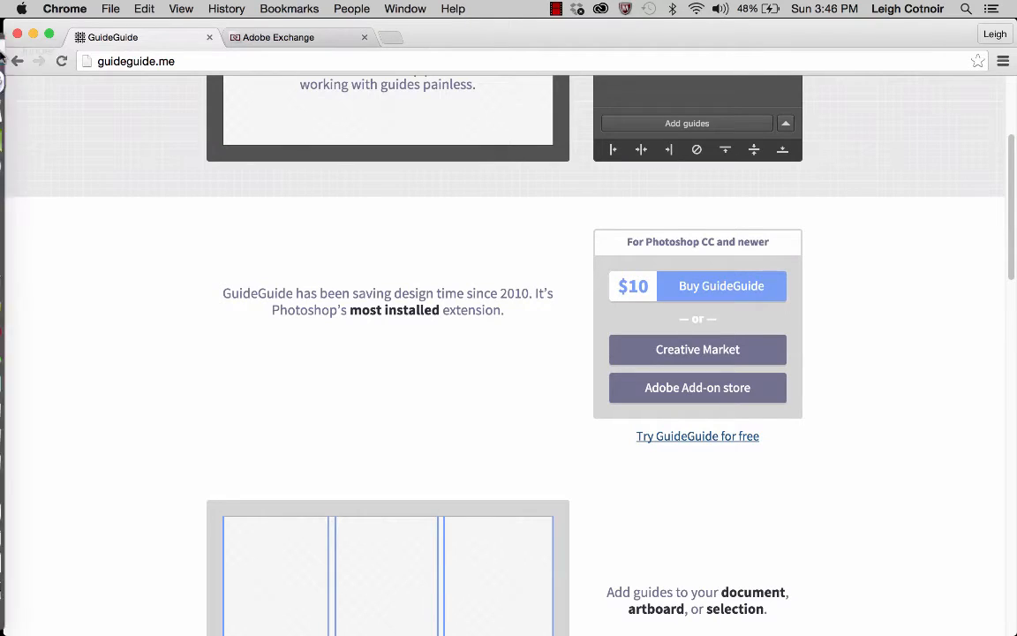
Switch to Finder, unzip 4.1.7-guideguide-trial.zip in Creative Cloud Files and expand the extracted folder
left_click(35, 48)
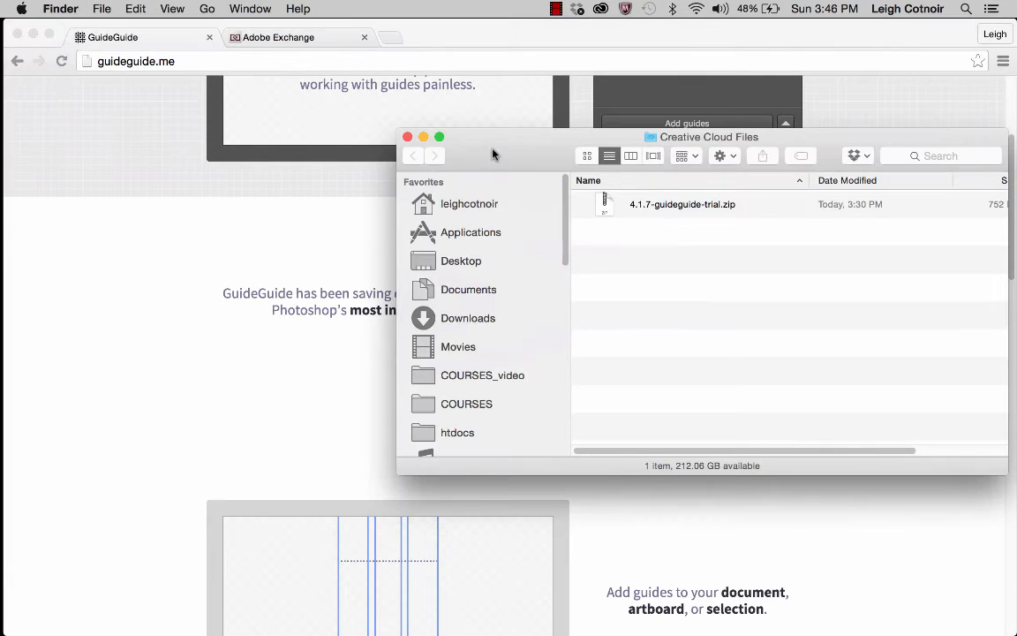
left_click_drag(443, 132, 334, 83)
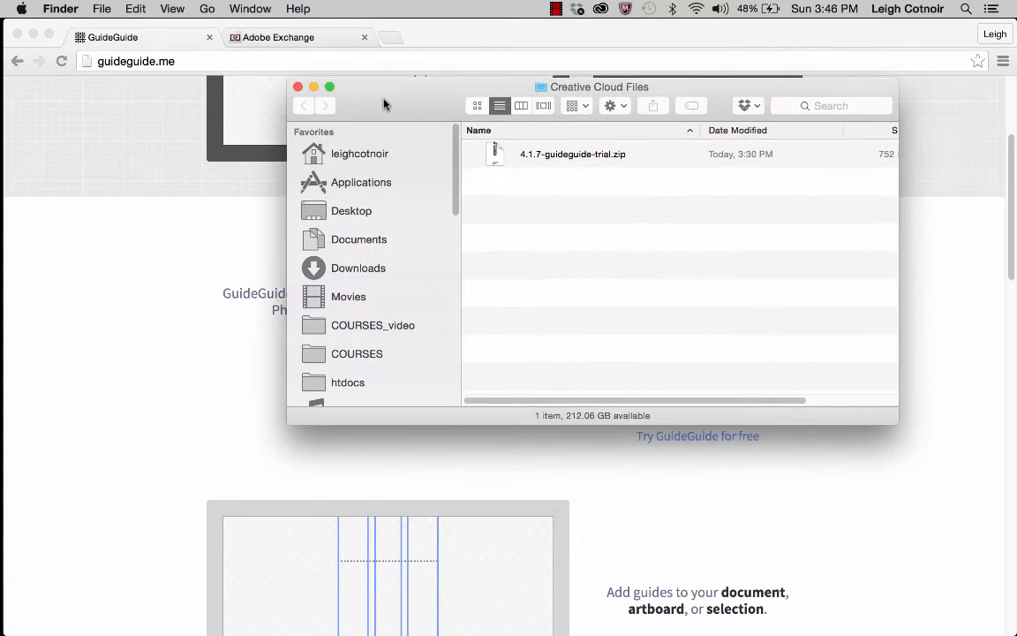
double_click(494, 154)
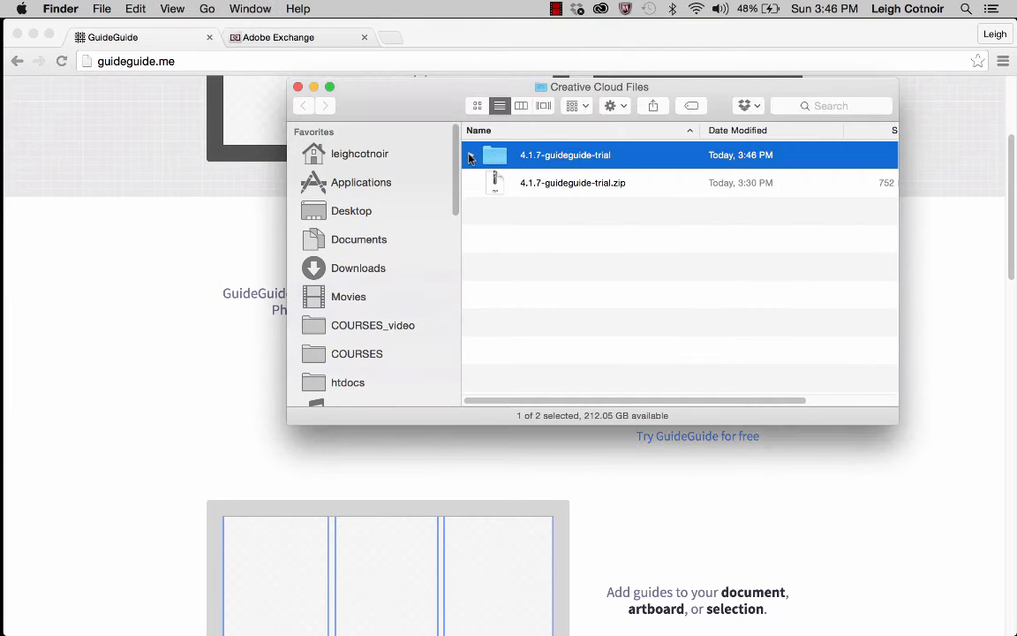
left_click(470, 155)
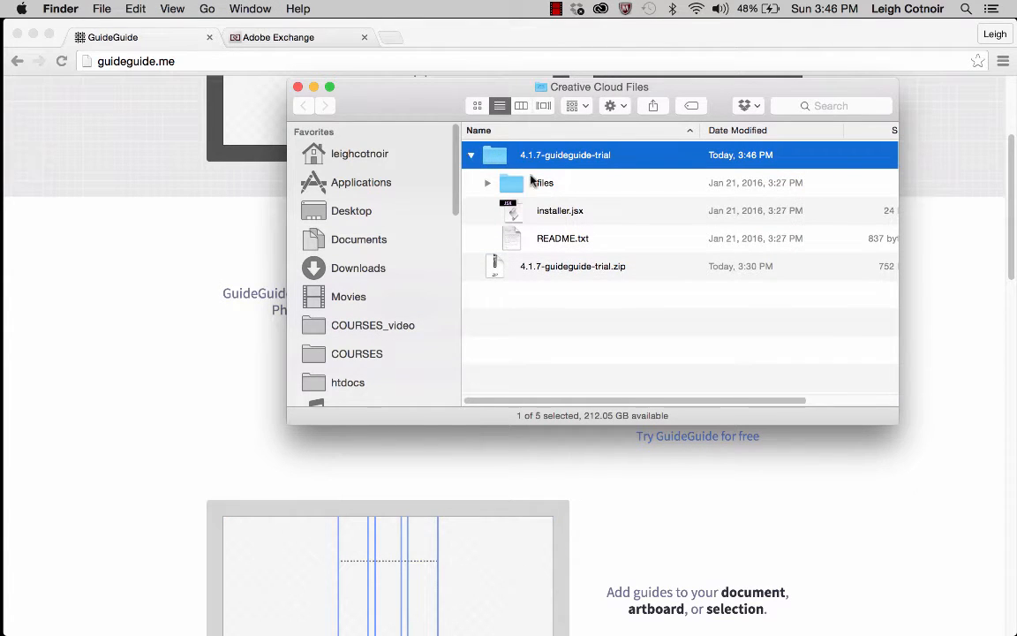
Open README.txt from the extracted 4.1.7-guideguide-trial folder and enlarge its window and text for reading
left_click(514, 244)
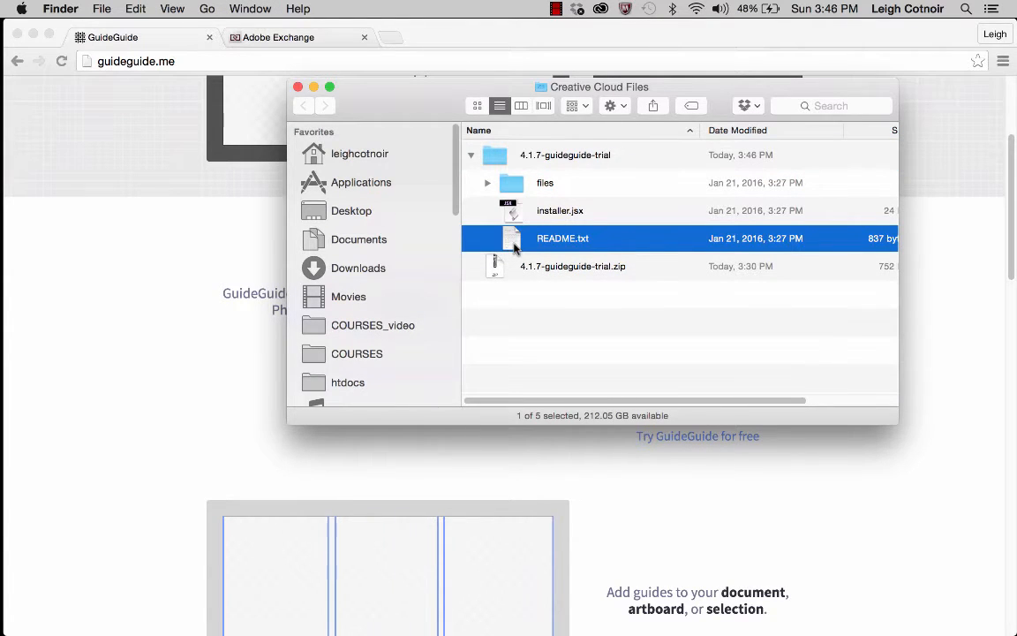
double_click(514, 246)
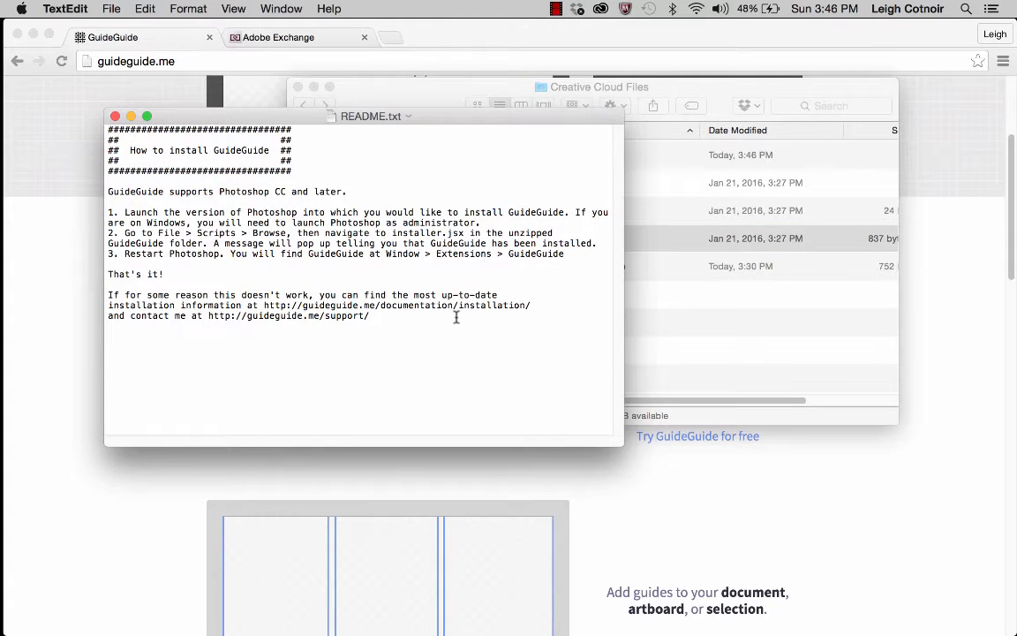
left_click_drag(621, 444, 682, 563)
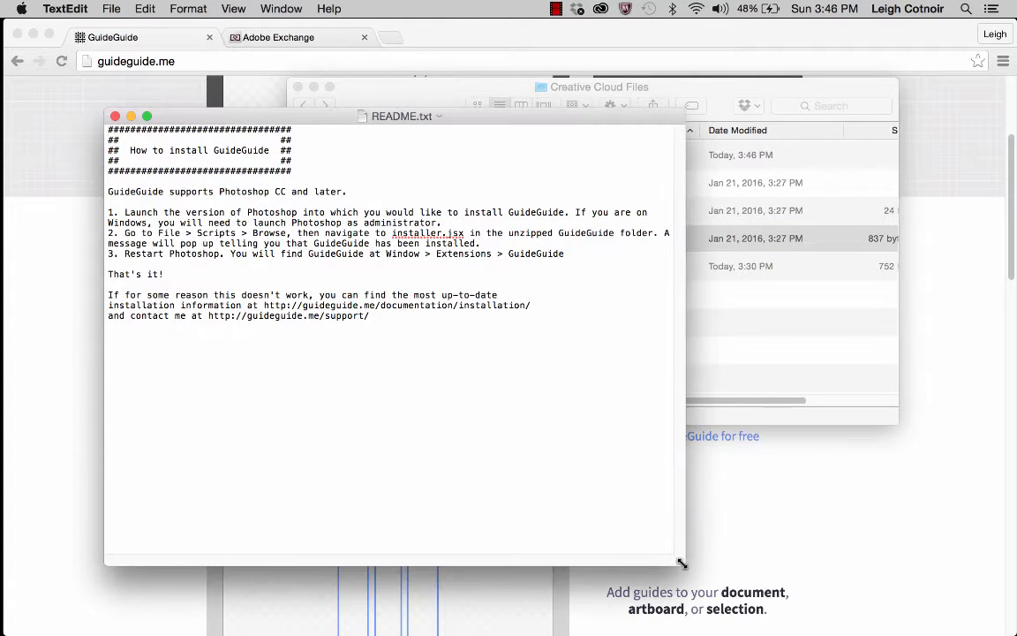
key("super+plus")
key("super+plus")
key("super+plus")
key("super+plus")
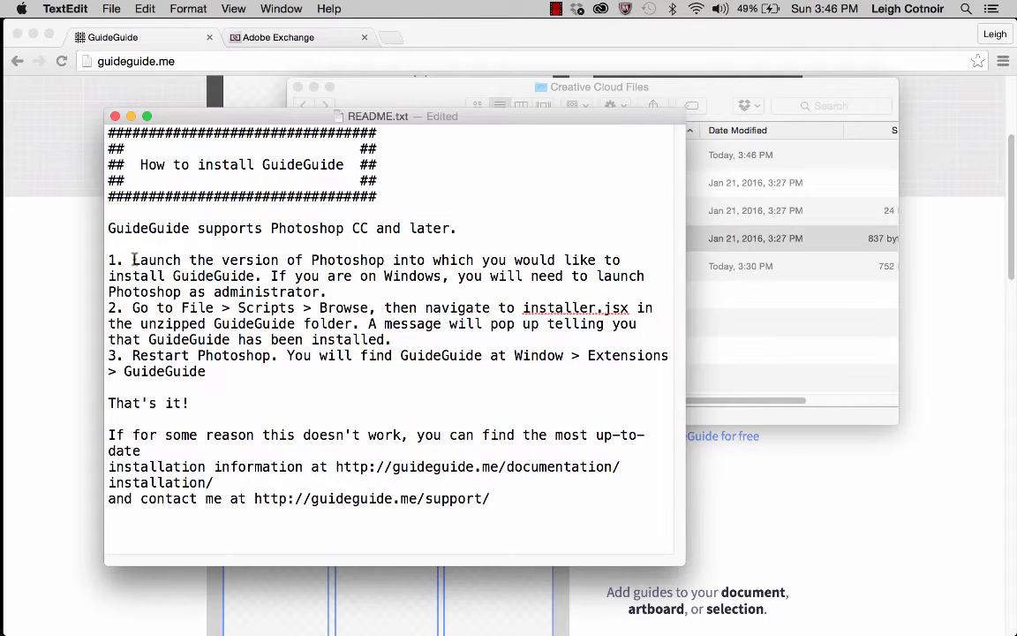
Read the GuideGuide installation instructions in the README, including the Windows note, the script path and the support information
left_click_drag(132, 260, 260, 276)
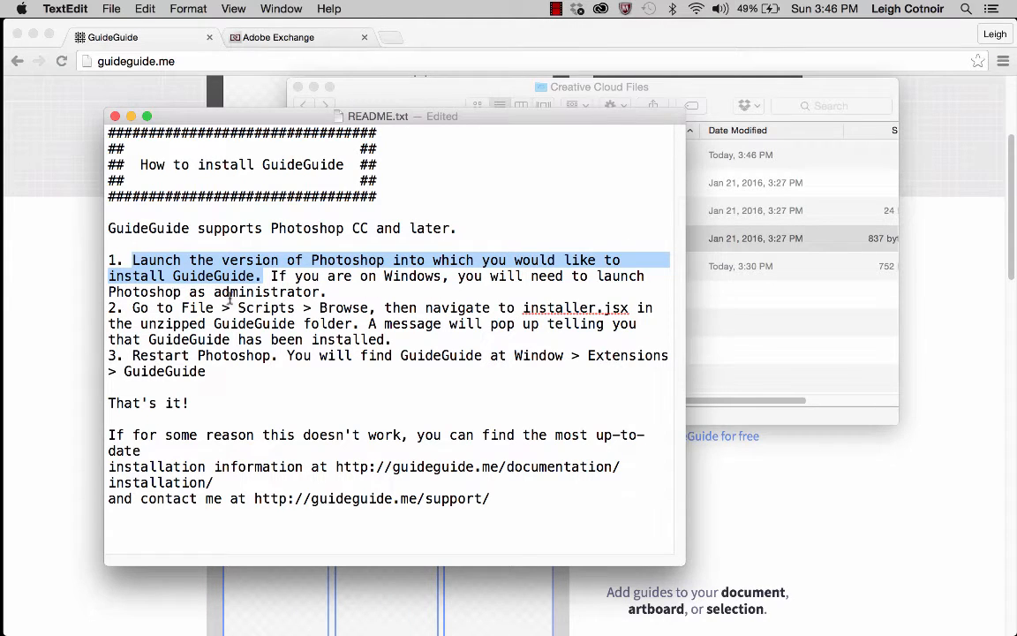
left_click_drag(328, 292, 276, 277)
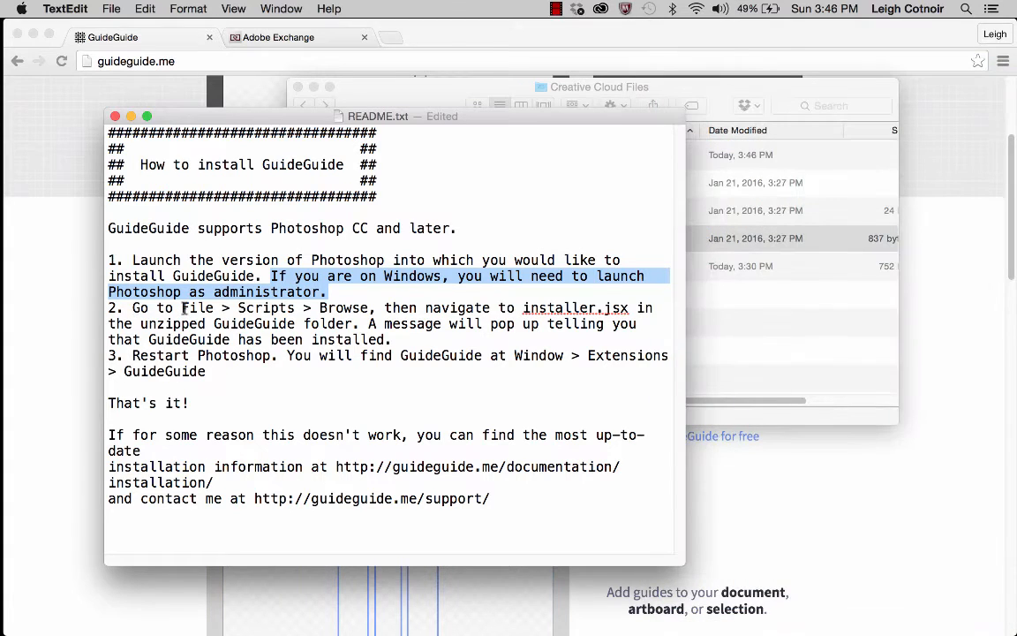
left_click_drag(181, 308, 371, 308)
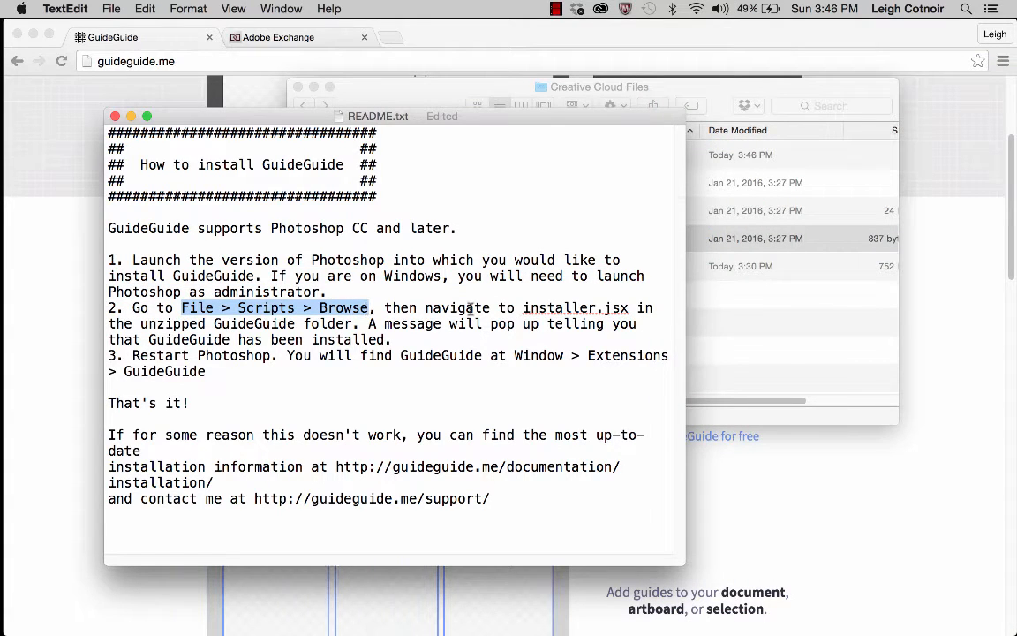
left_click_drag(477, 116, 319, 228)
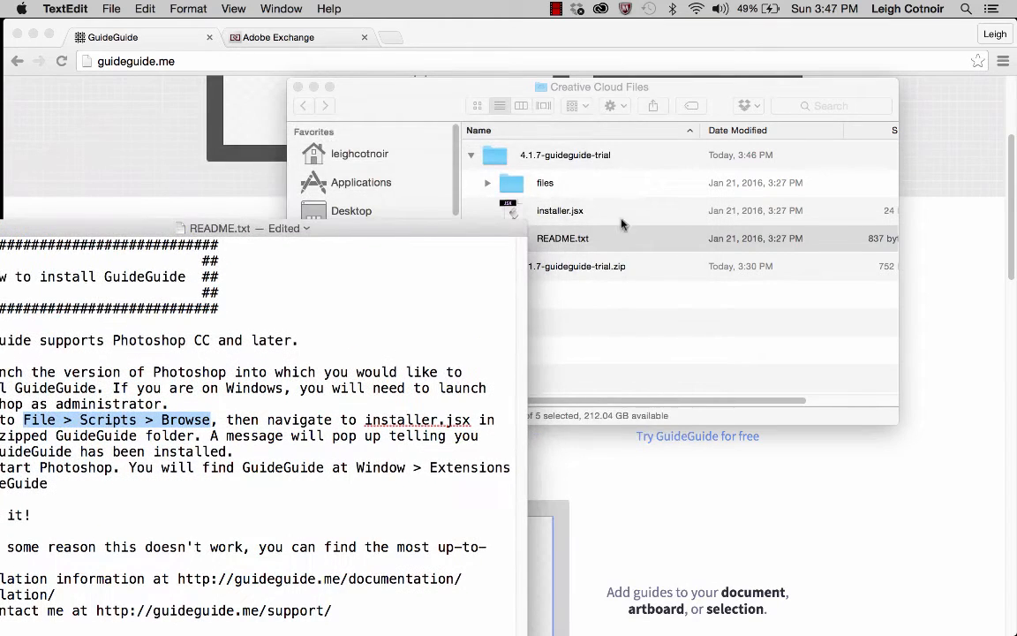
left_click_drag(393, 228, 523, 98)
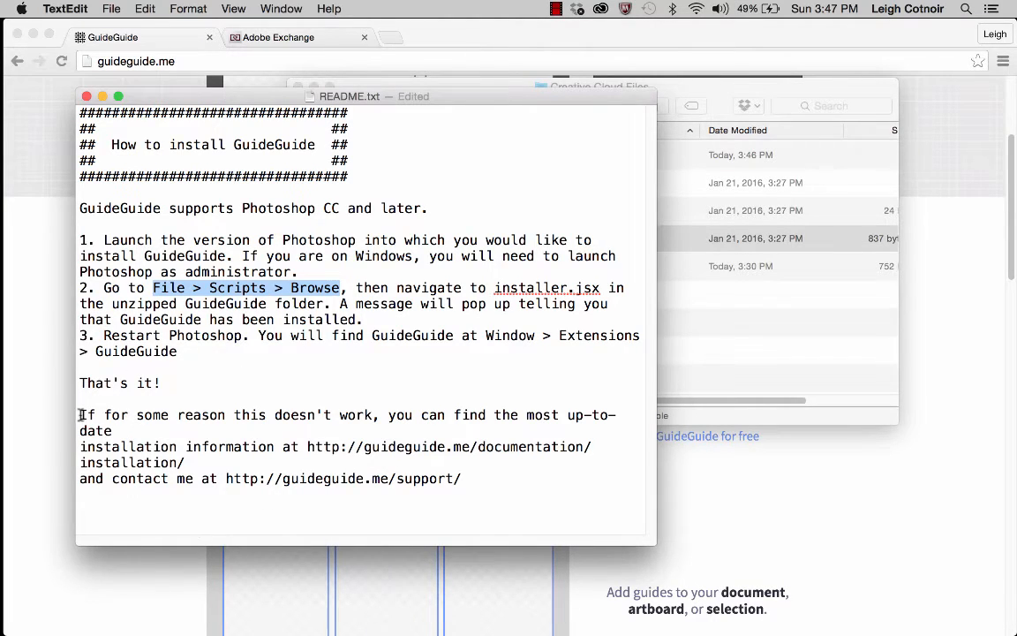
left_click_drag(81, 414, 197, 509)
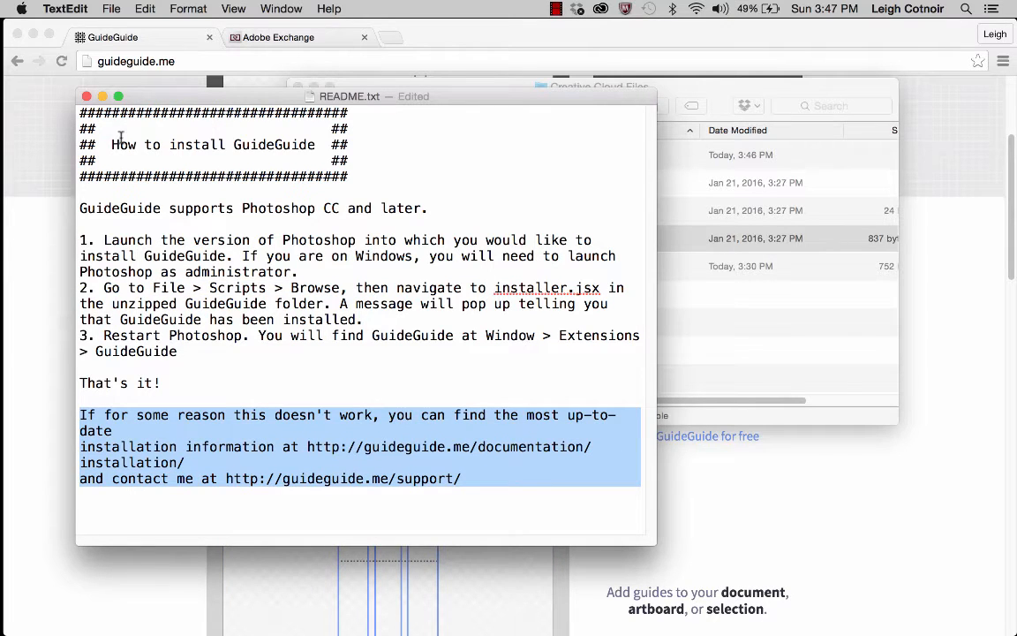
left_click_drag(173, 100, 299, 96)
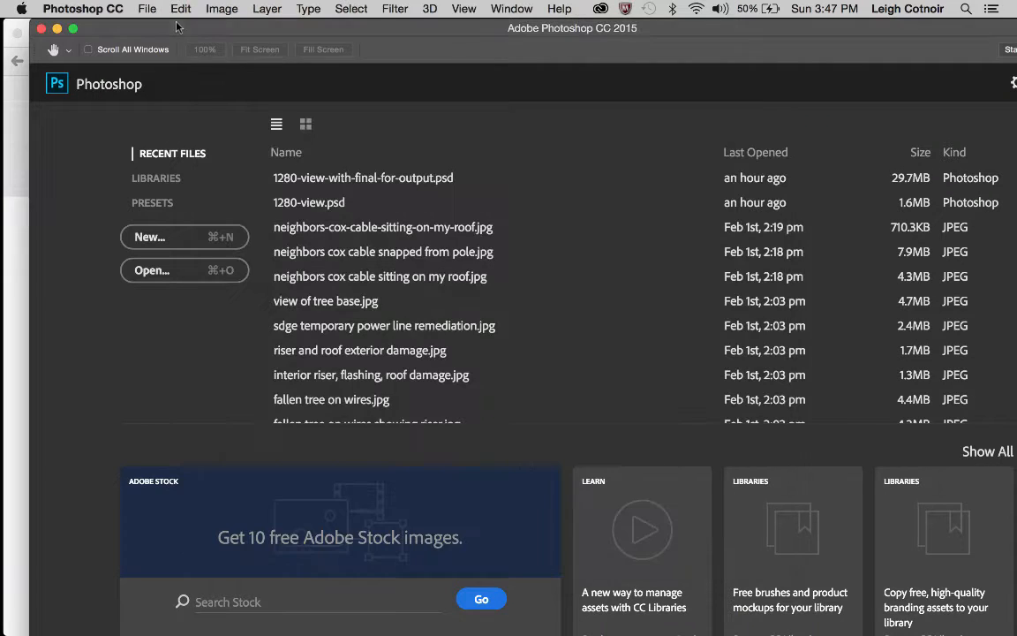
Try to install GuideGuide by running the script installer.jsx from the 4.1.7-guideguide-trial folder in Creative Cloud Files
left_click(163, 28)
left_click(147, 9)
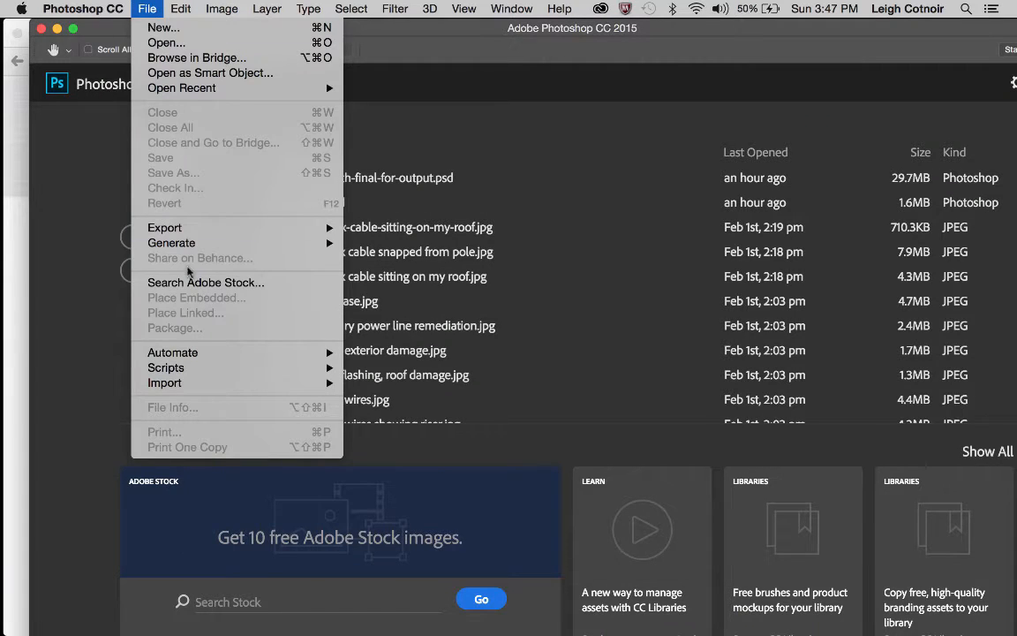
mouse_move(264, 370)
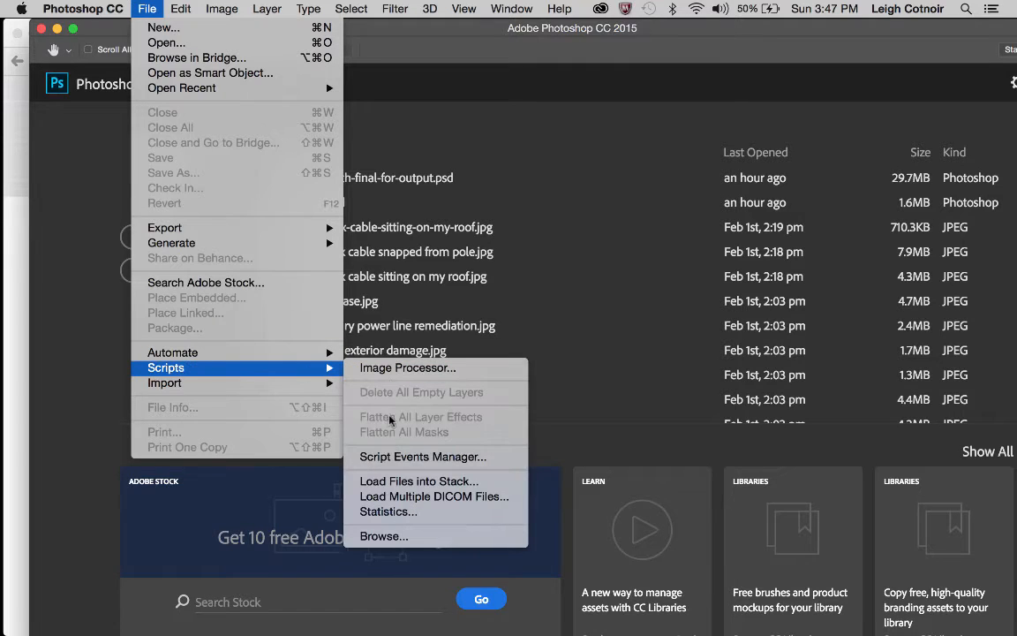
left_click(397, 536)
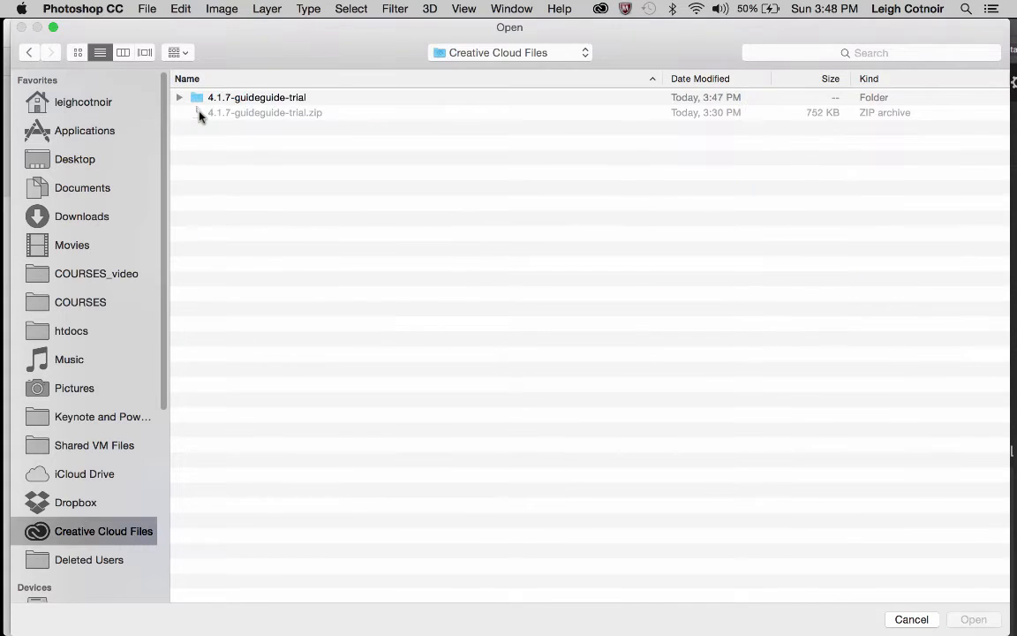
left_click(179, 97)
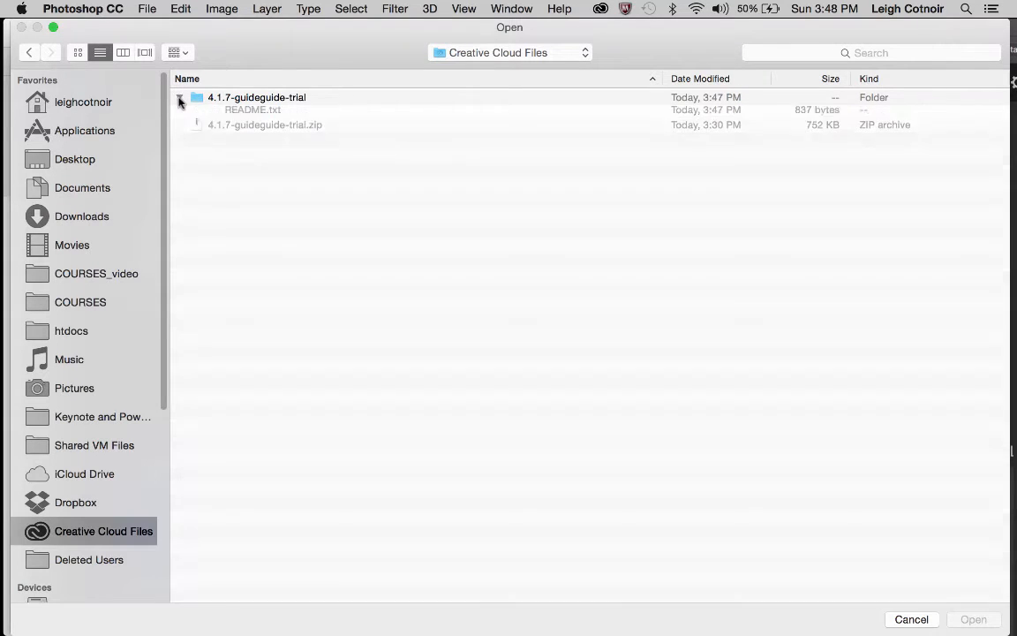
left_click(205, 128)
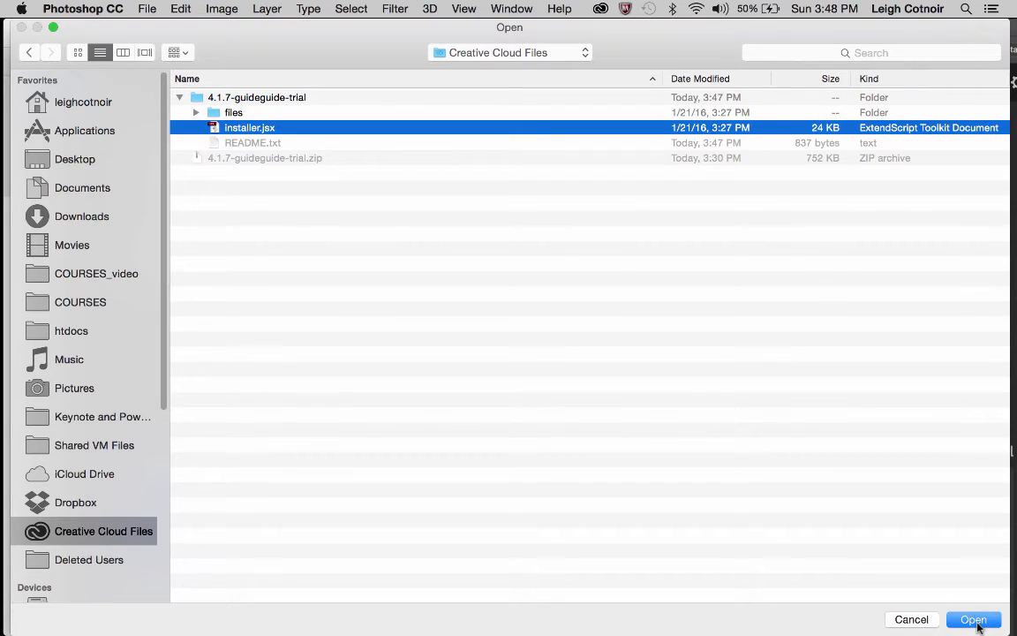
left_click(974, 619)
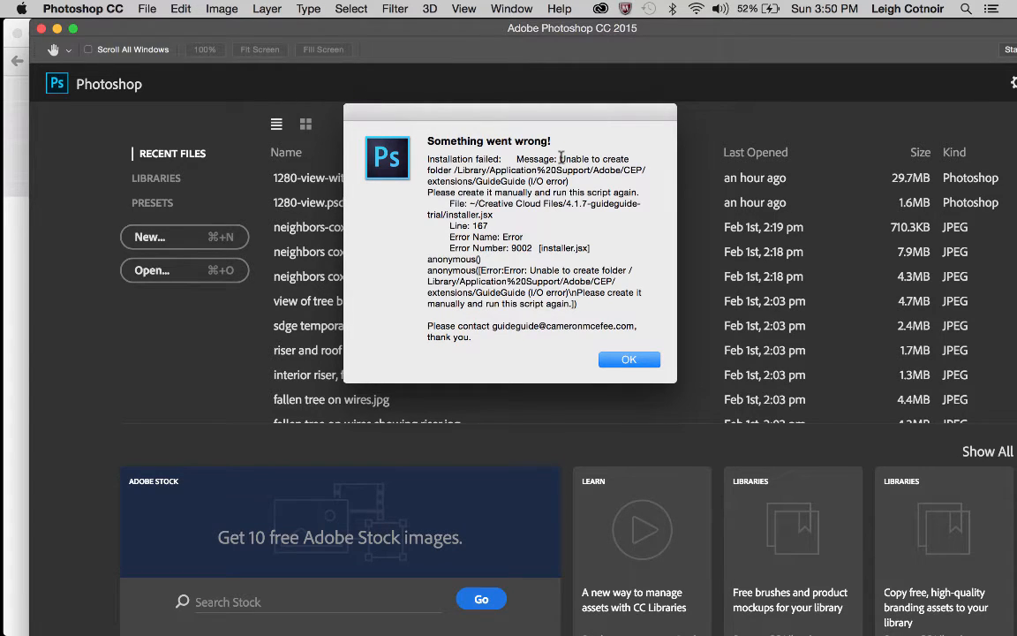
Examine the folder path in the installation error message, then switch to Finder and open Macintosh HD
left_click_drag(560, 158, 526, 181)
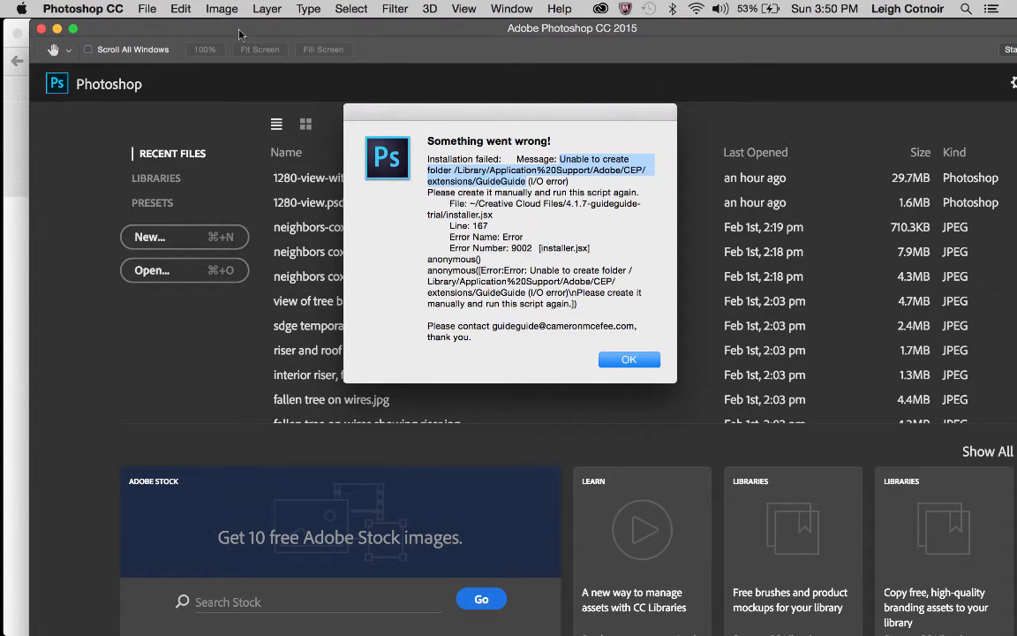
mouse_move(13, 82)
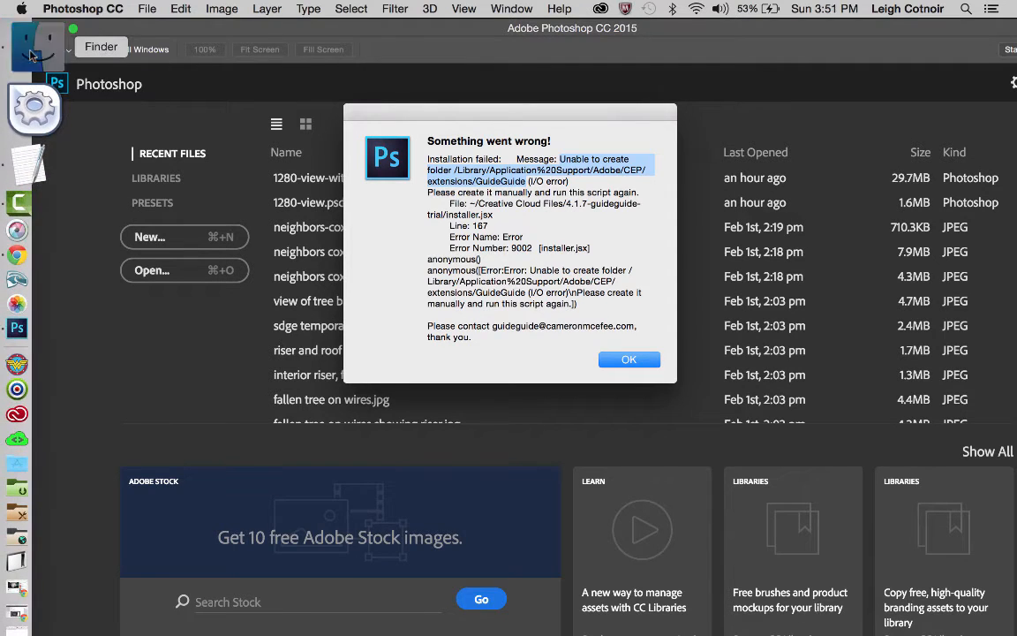
left_click(31, 55)
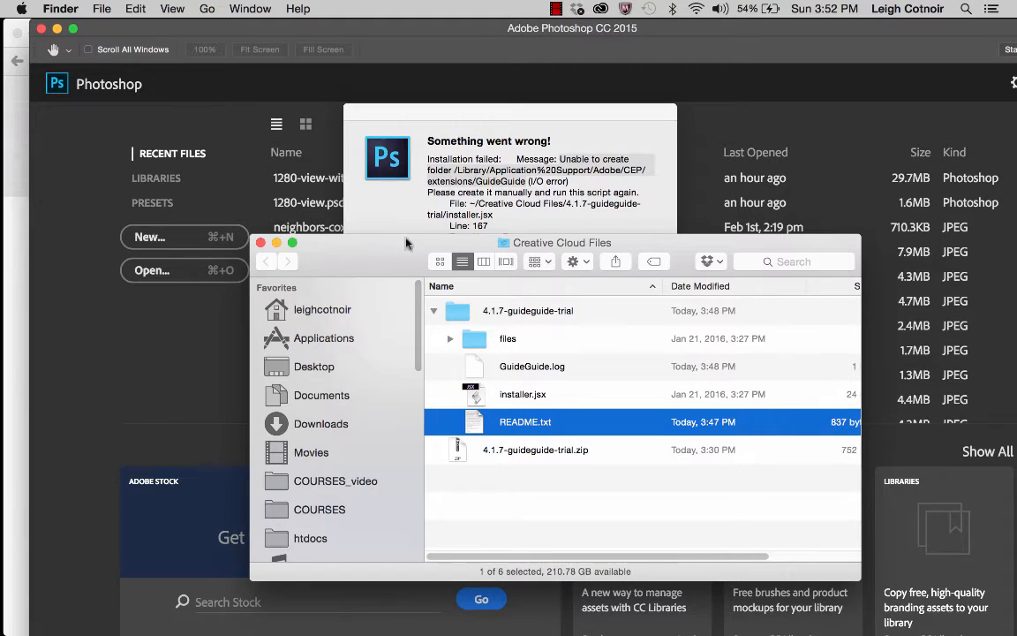
scroll(352, 378, "down", 6)
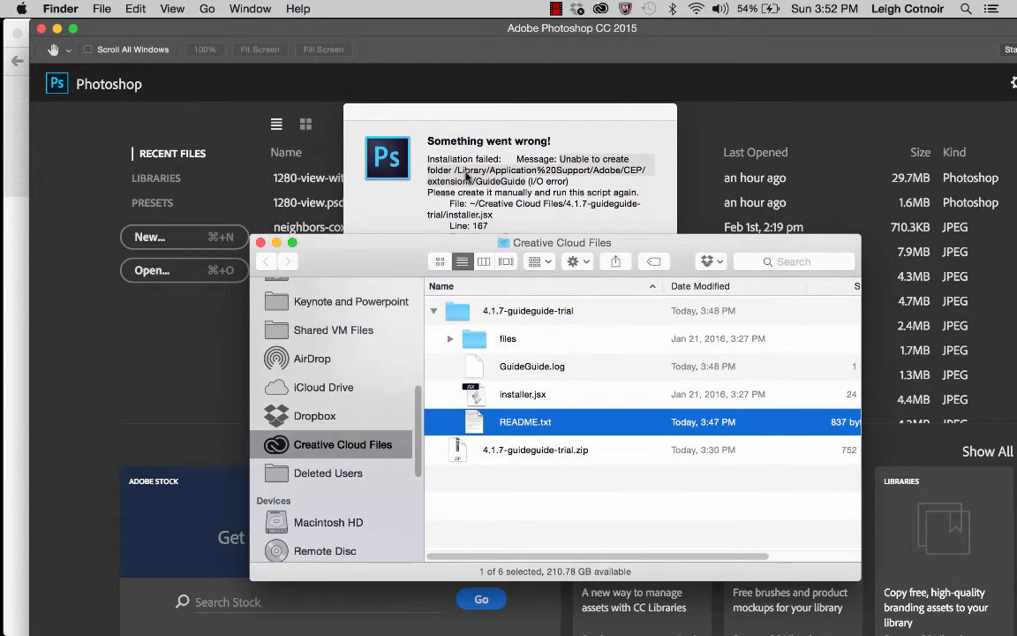
scroll(336, 530, "down", 5)
left_click(292, 422)
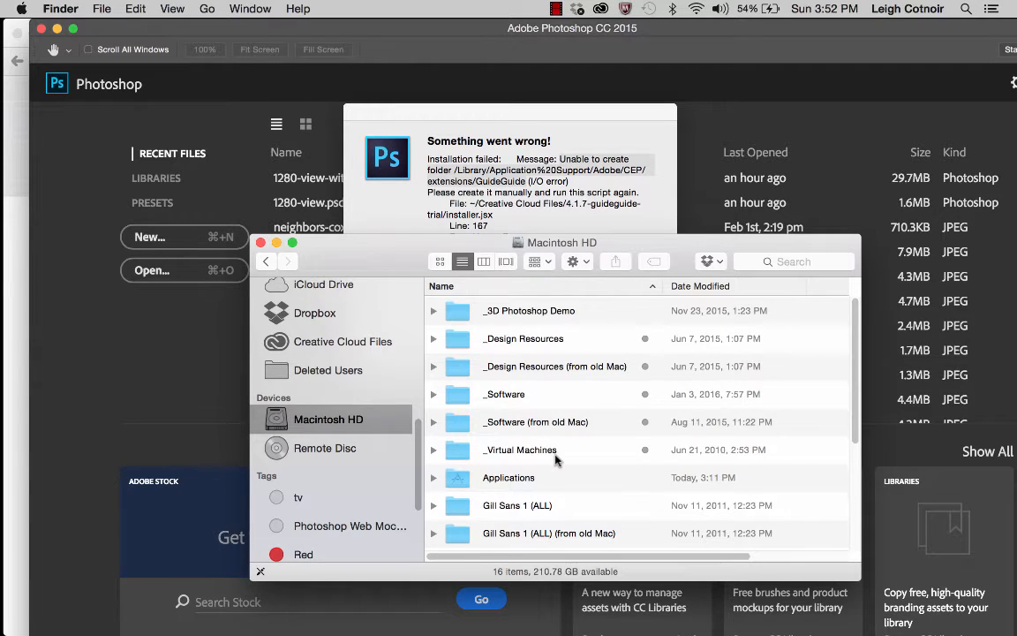
Open the Adobe folder inside Library > Application Support on Macintosh HD
scroll(552, 459, "down", 1)
scroll(554, 458, "up", 1)
scroll(555, 458, "down", 5)
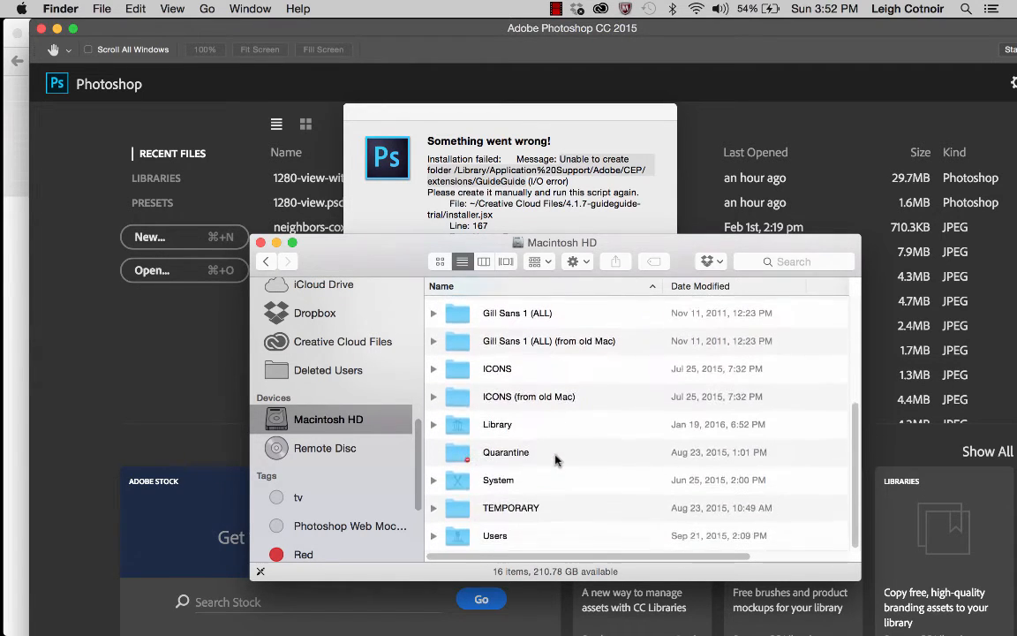
double_click(497, 424)
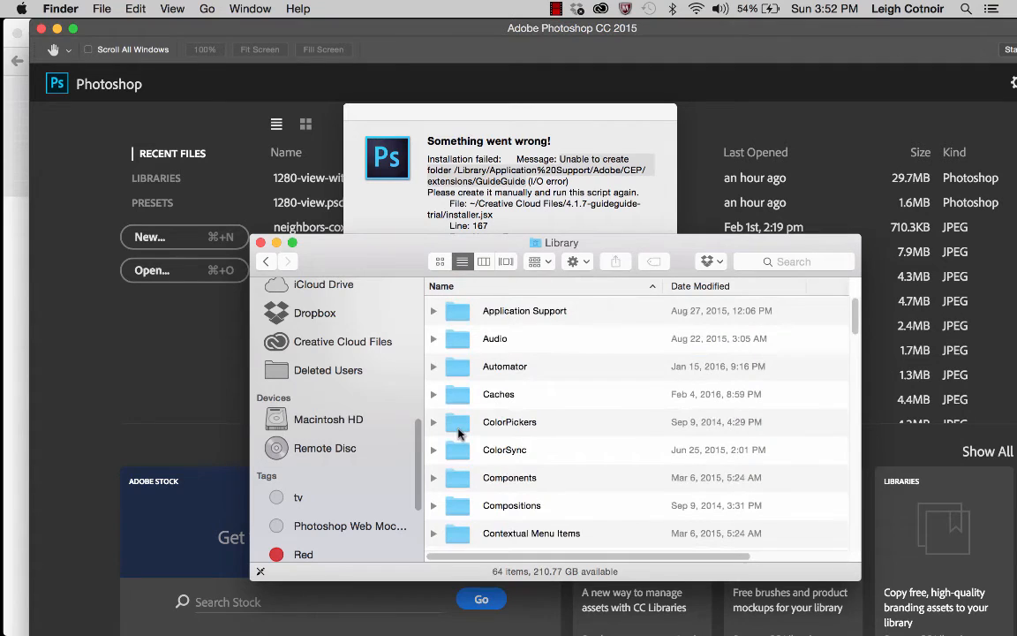
double_click(458, 313)
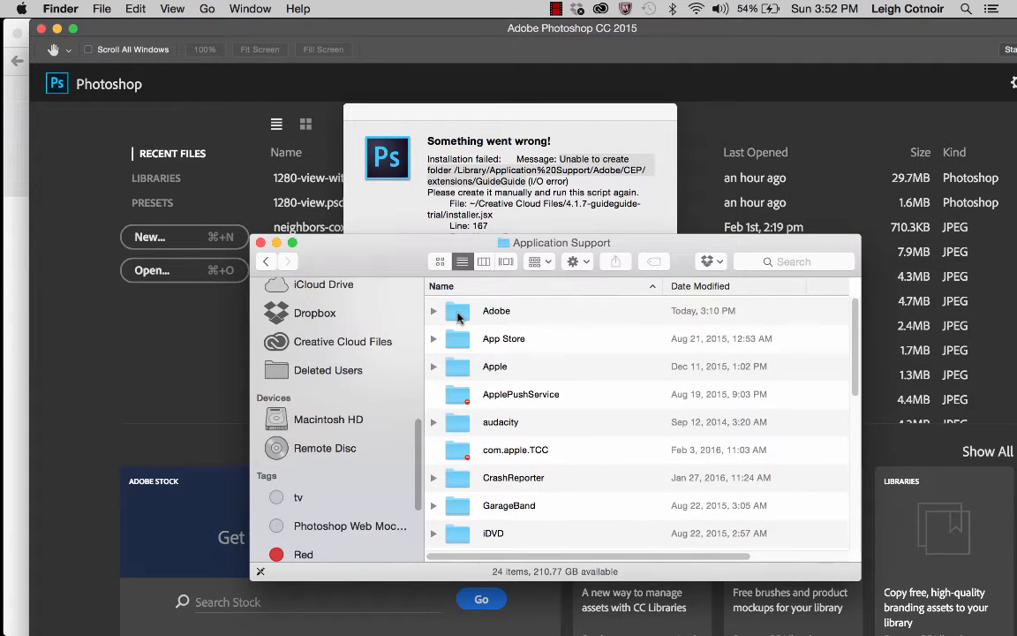
double_click(458, 313)
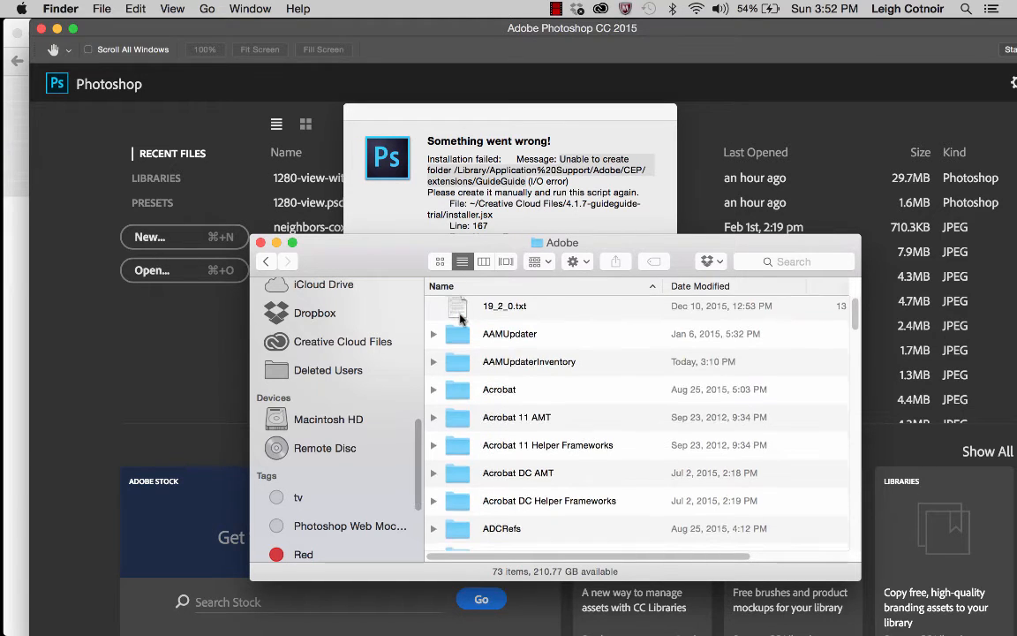
Open the extensions folder inside the CEP folder of the Adobe application support directory
scroll(460, 318, "down", 15)
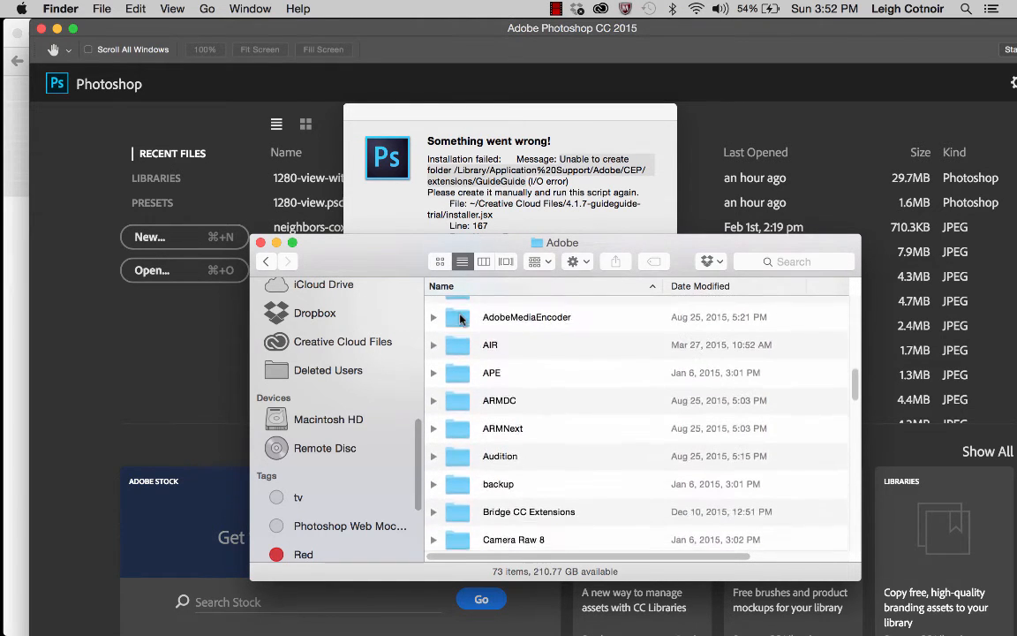
scroll(460, 318, "down", 8)
scroll(456, 398, "up", 2)
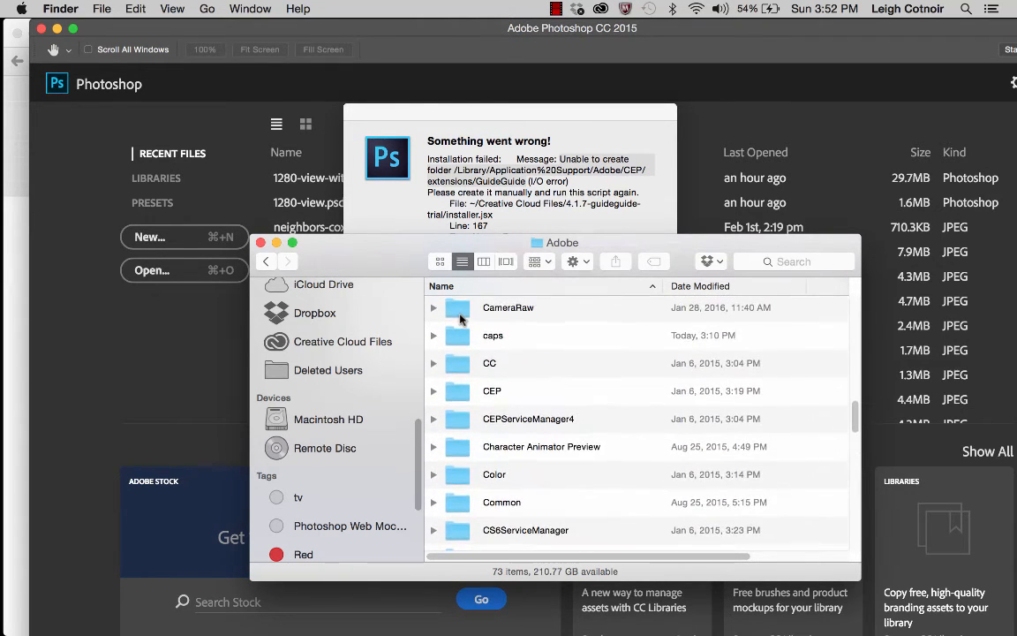
double_click(457, 397)
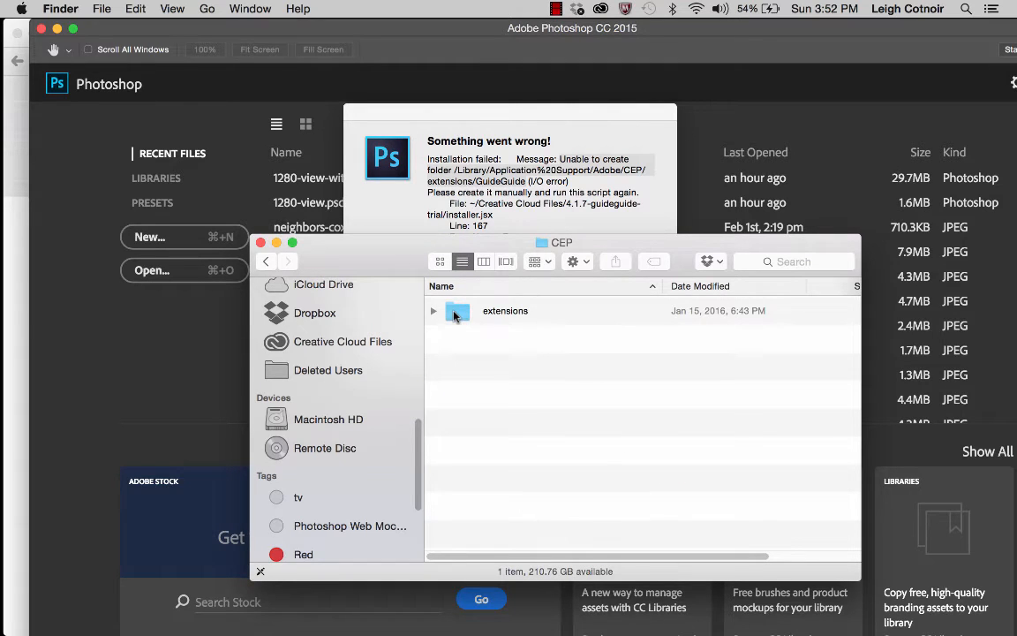
double_click(457, 313)
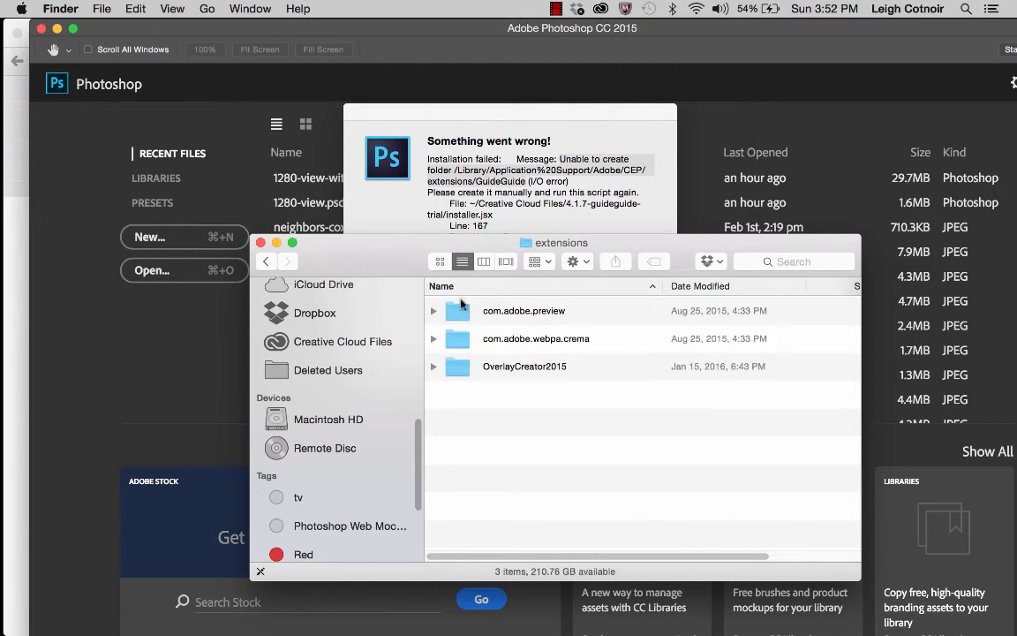
Create a new folder named GuideGuide in the extensions folder, authorizing the change with the account password
right_click(459, 398)
left_click(473, 401)
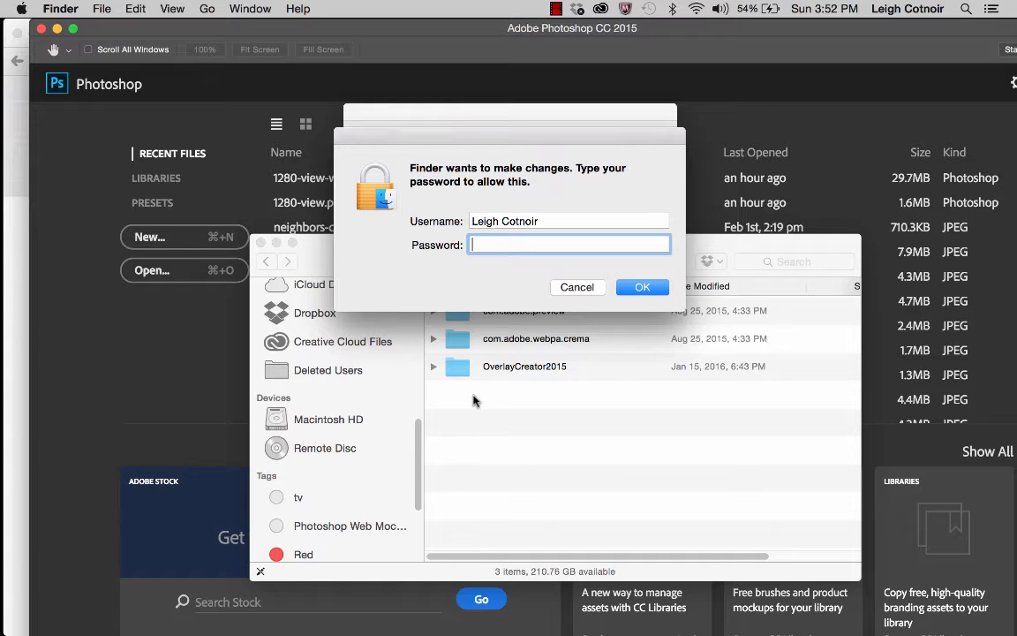
type("••••••••")
key("Return")
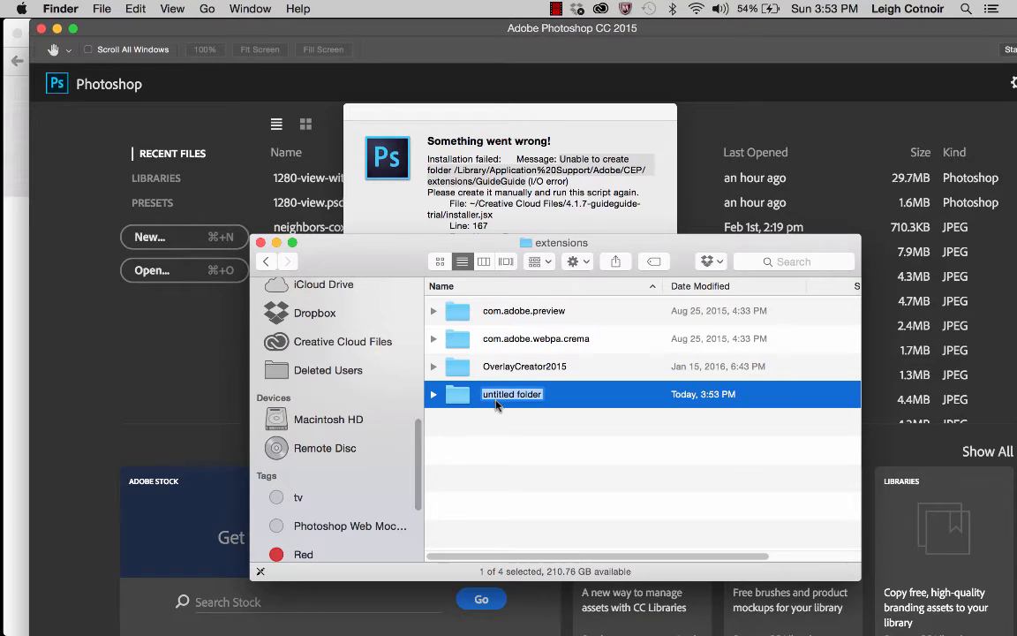
type("GuideGuide")
left_click(545, 420)
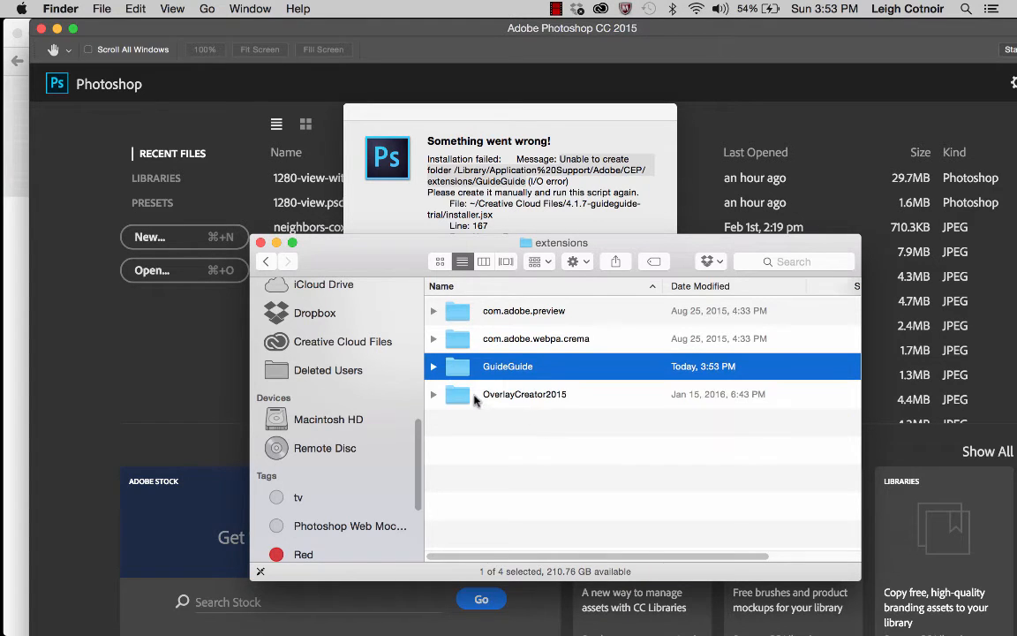
Switch back to Photoshop from Finder and dismiss the installation error message
left_click_drag(429, 246, 412, 322)
left_click(416, 287)
left_click(631, 362)
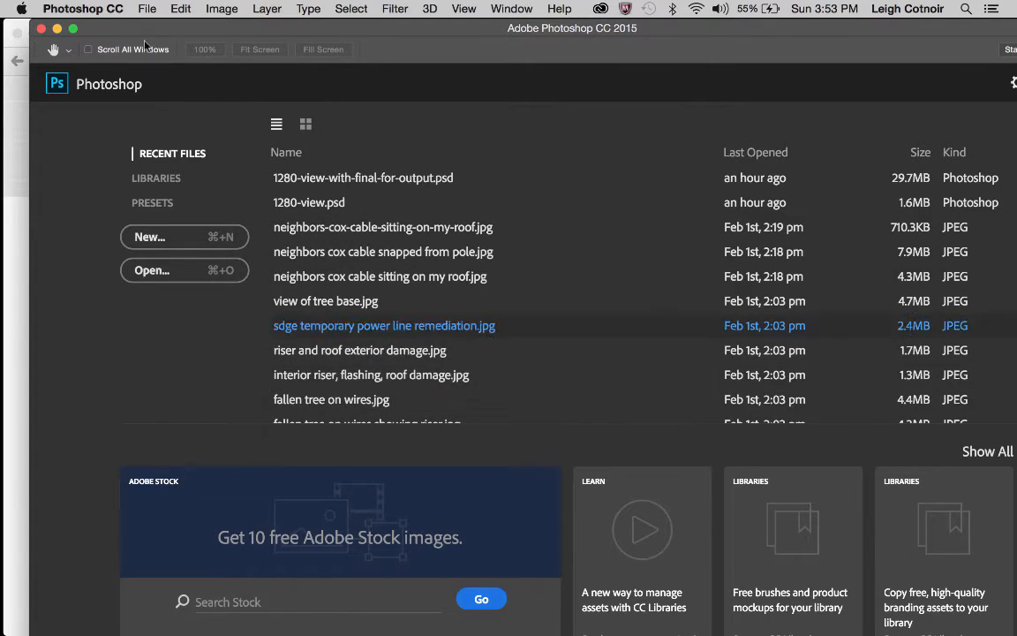
Run the installer.jsx script from the 4.1.7-guideguide-trial folder again and acknowledge the installer's closing message
left_click(150, 8)
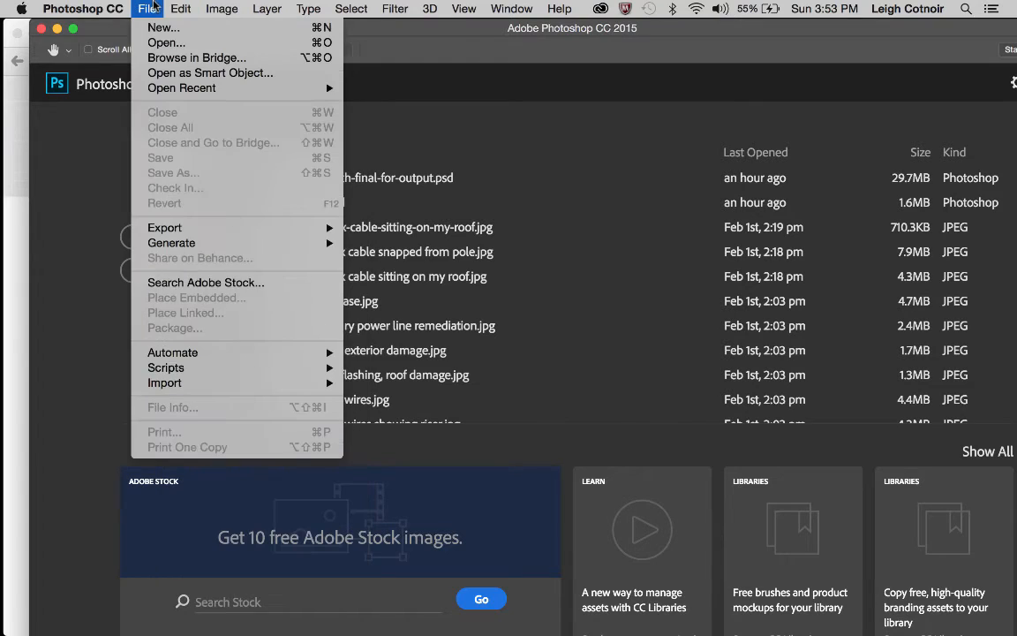
mouse_move(194, 368)
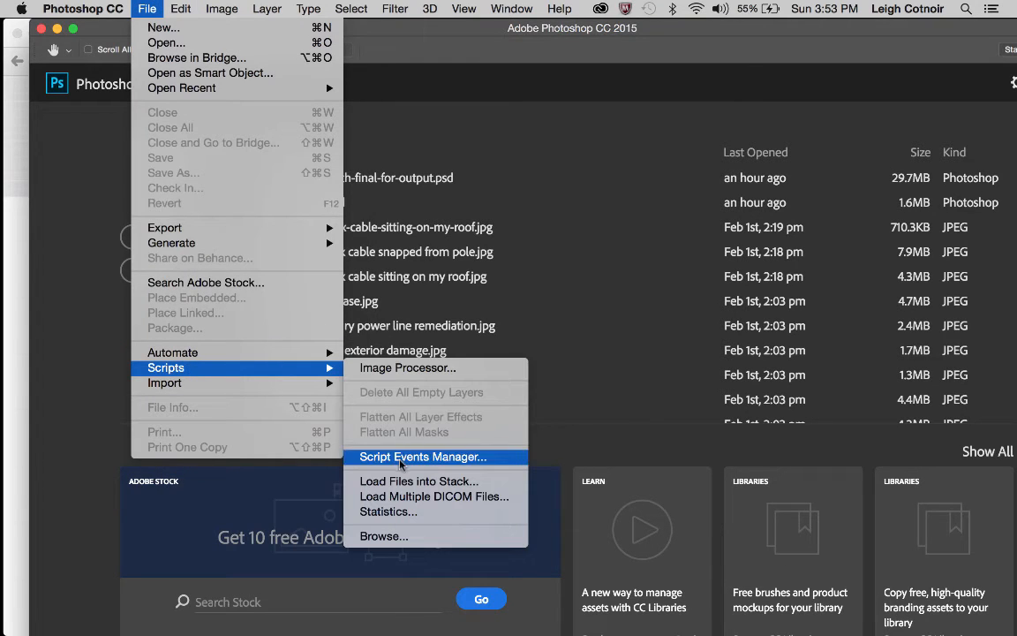
left_click(383, 535)
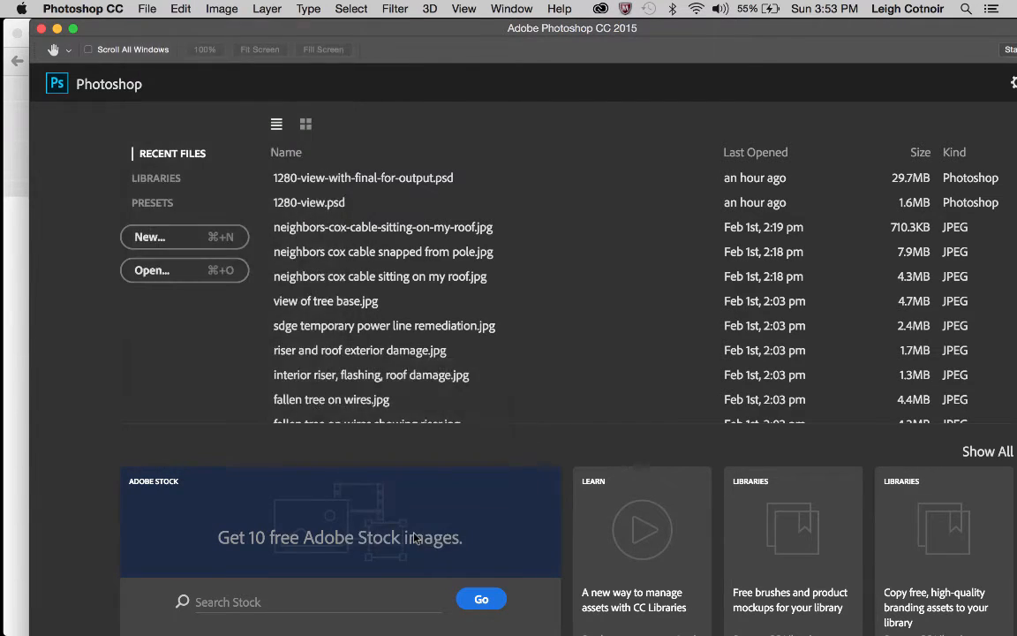
double_click(225, 127)
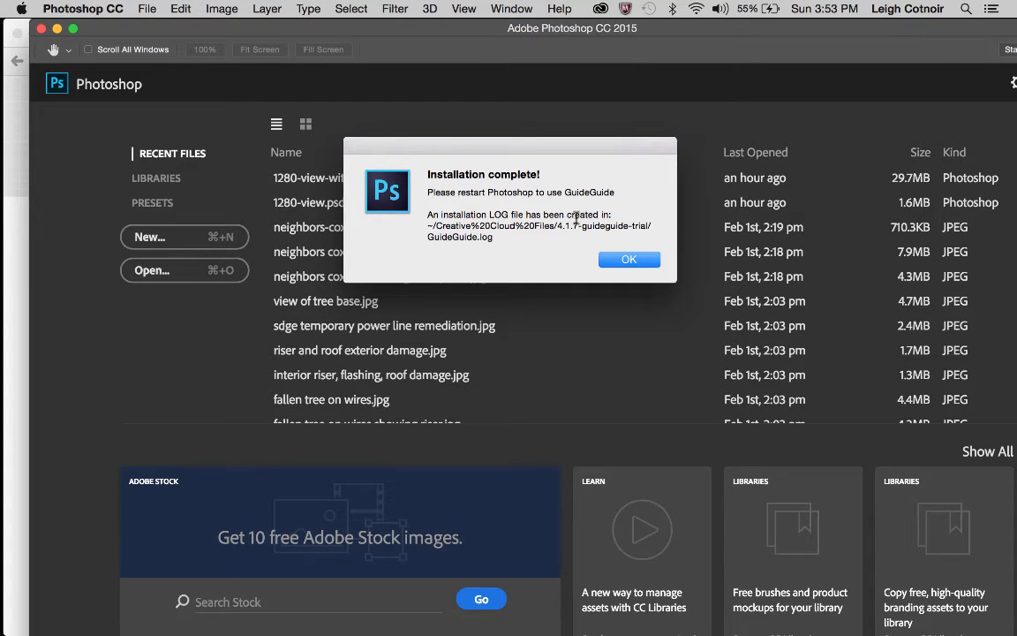
left_click(629, 259)
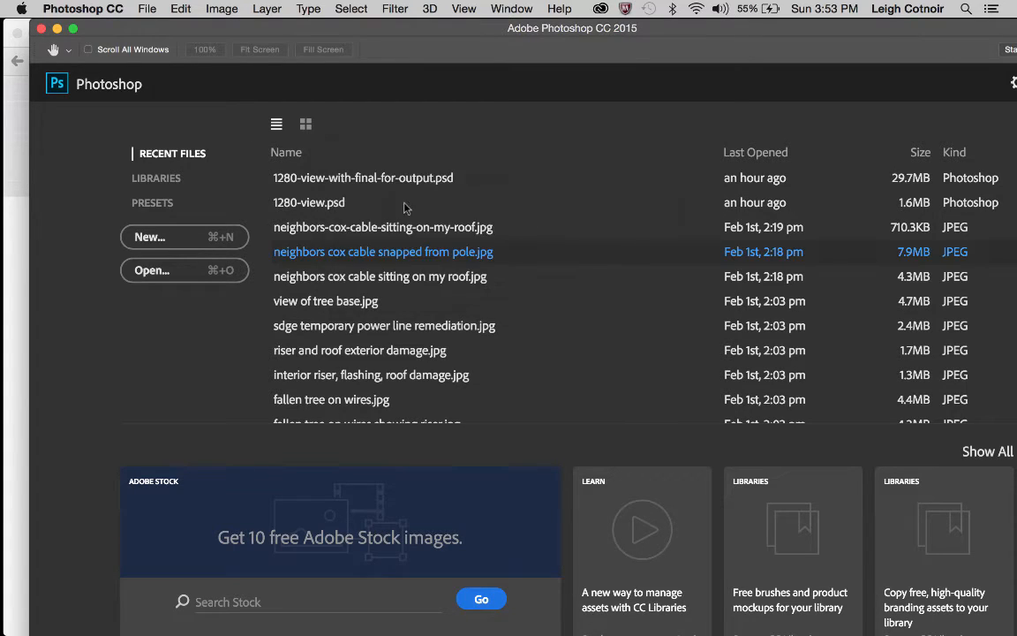
Quit and relaunch Photoshop CC 2015, then shift its window so the start screen fits the display
left_click(55, 15)
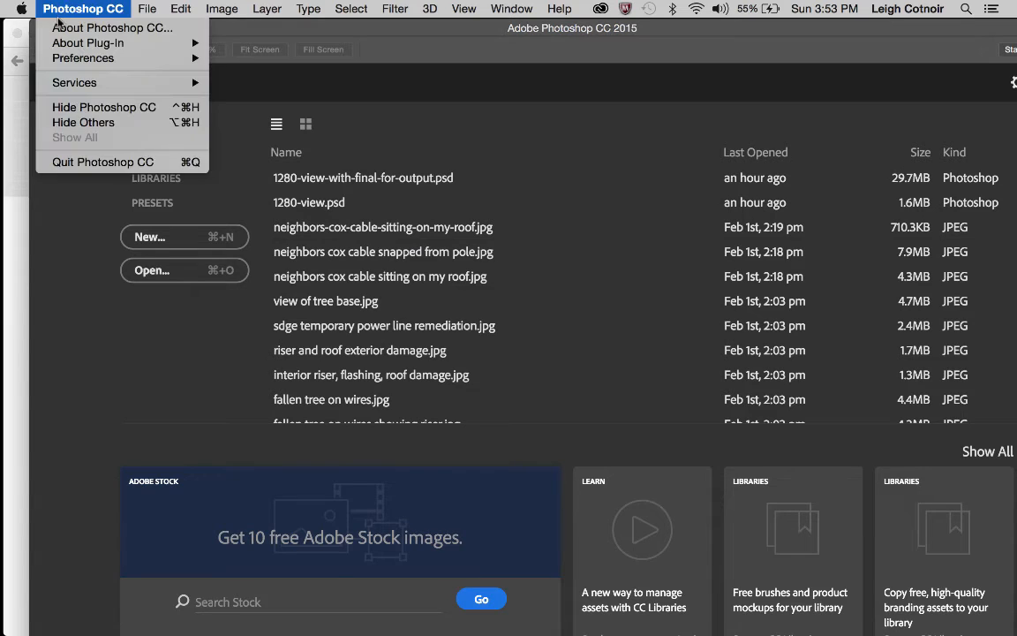
left_click(81, 164)
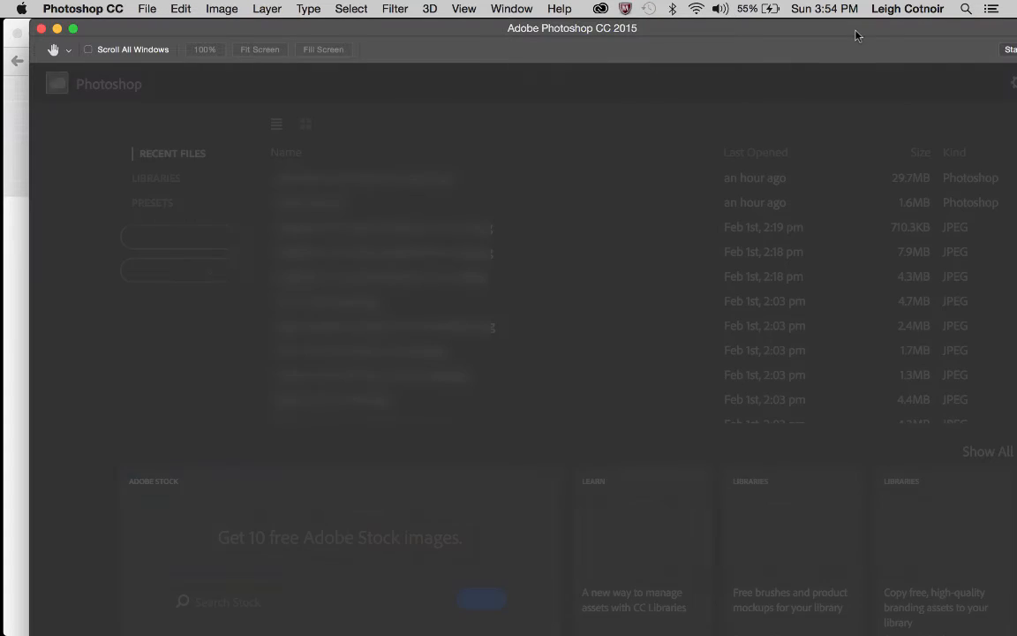
left_click_drag(854, 34, 813, 26)
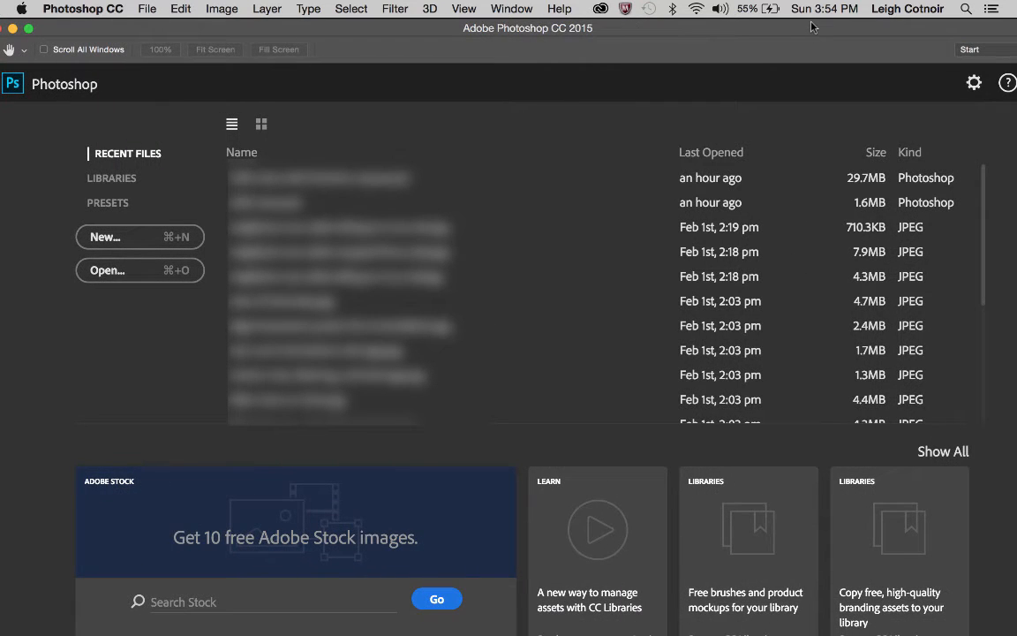
Open the GuideGuide Trial extension panel, decline submitting usage data, and place the panel over the start screen
left_click(517, 10)
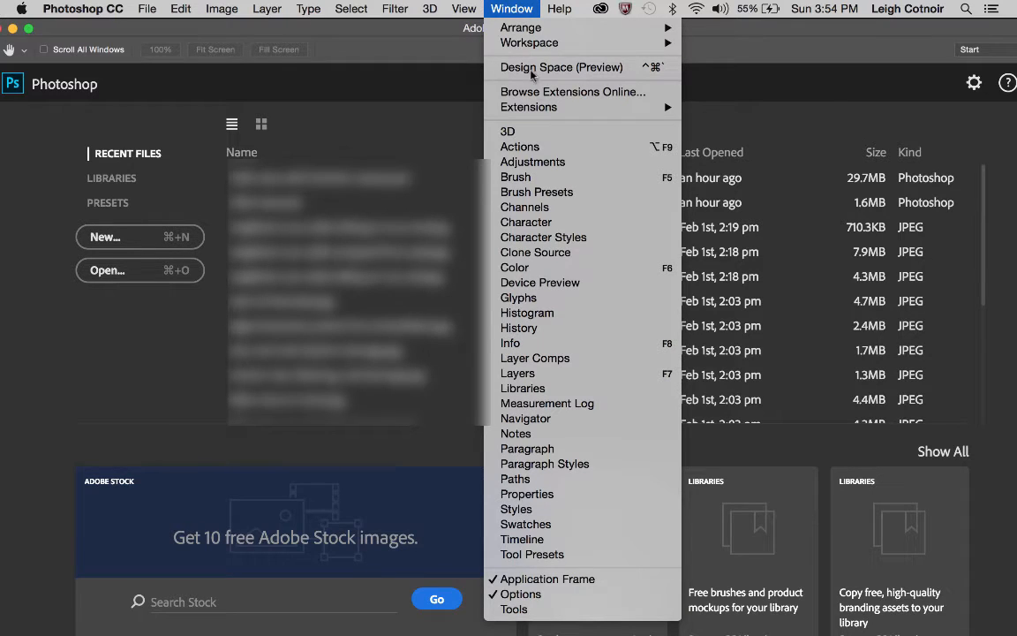
mouse_move(546, 111)
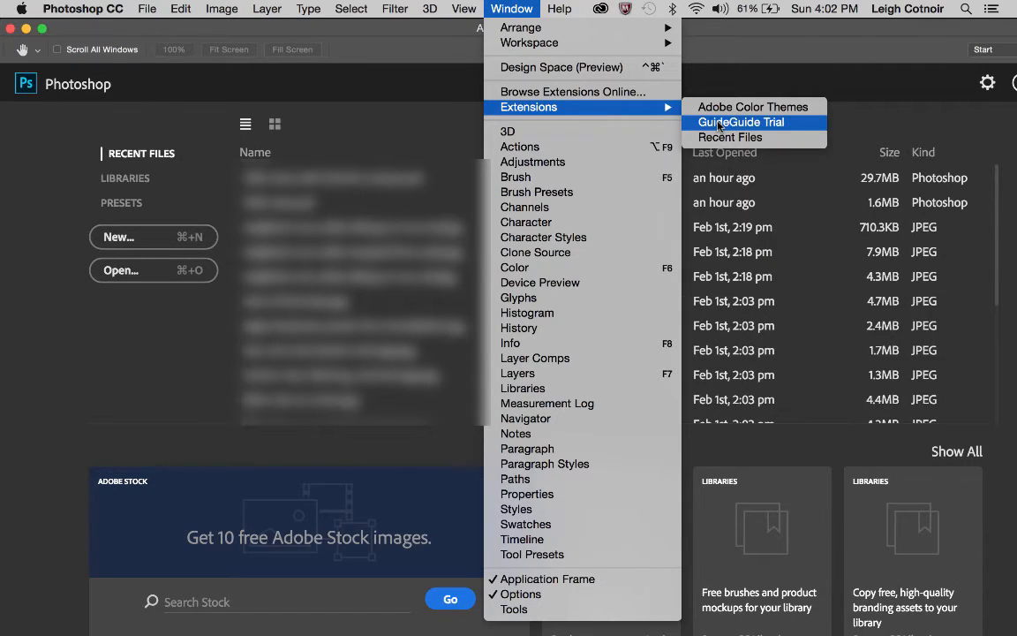
left_click(719, 123)
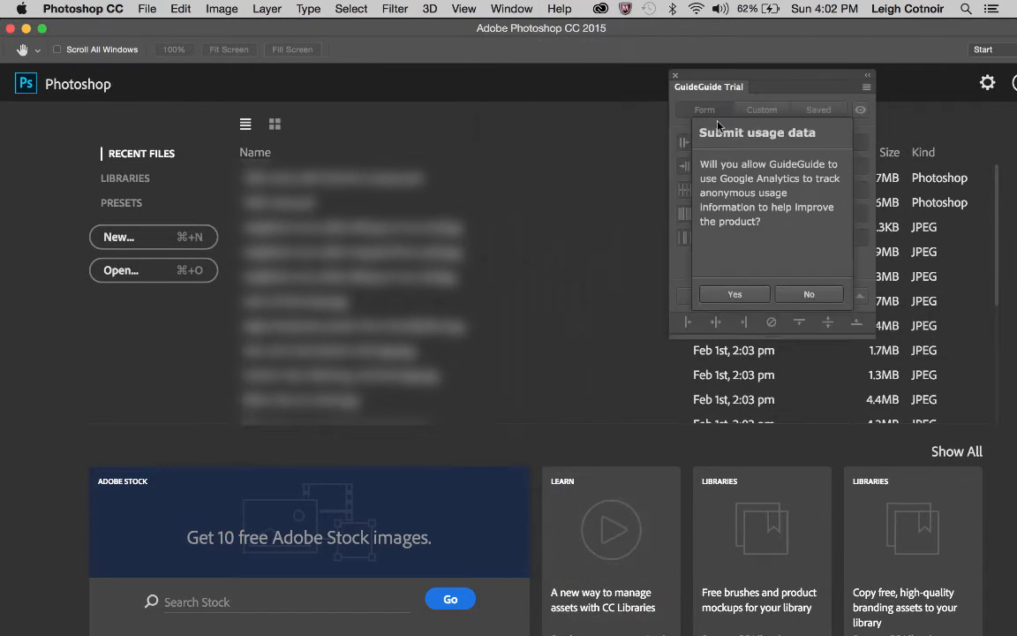
left_click_drag(778, 80, 709, 68)
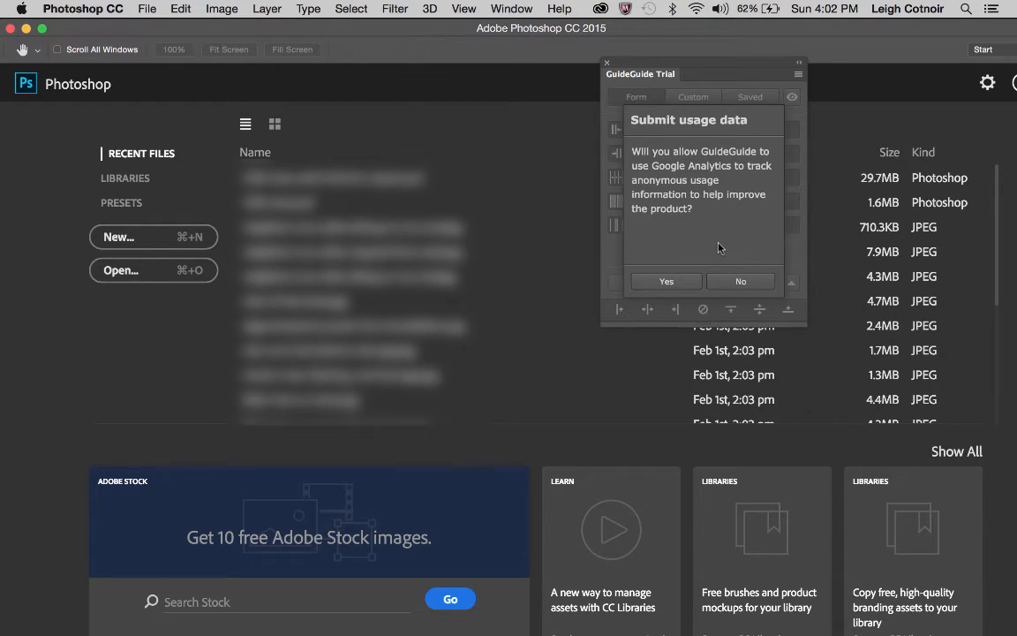
left_click(740, 281)
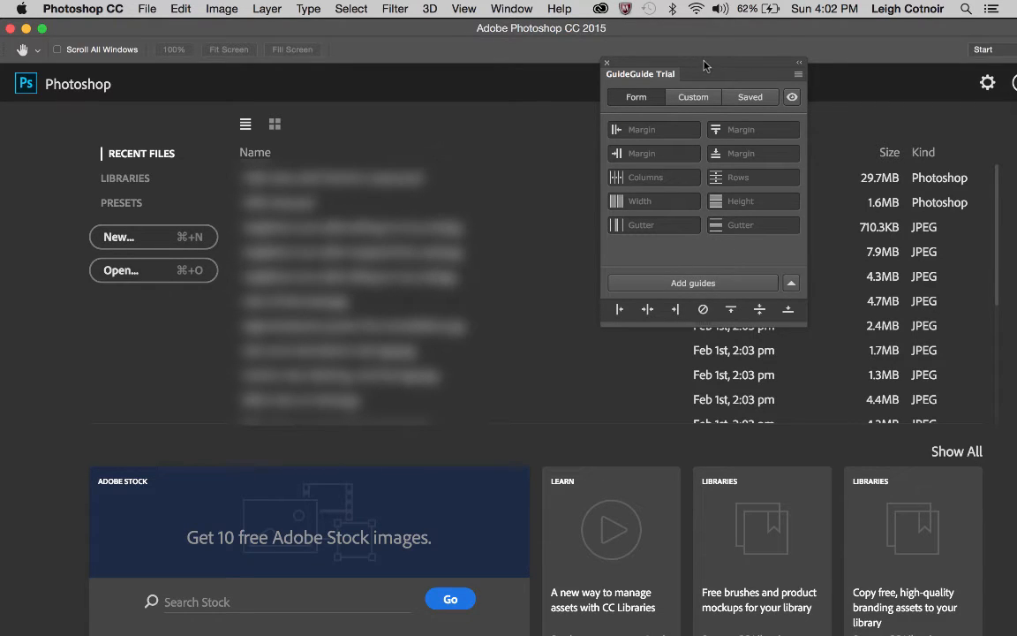
left_click_drag(704, 64, 656, 122)
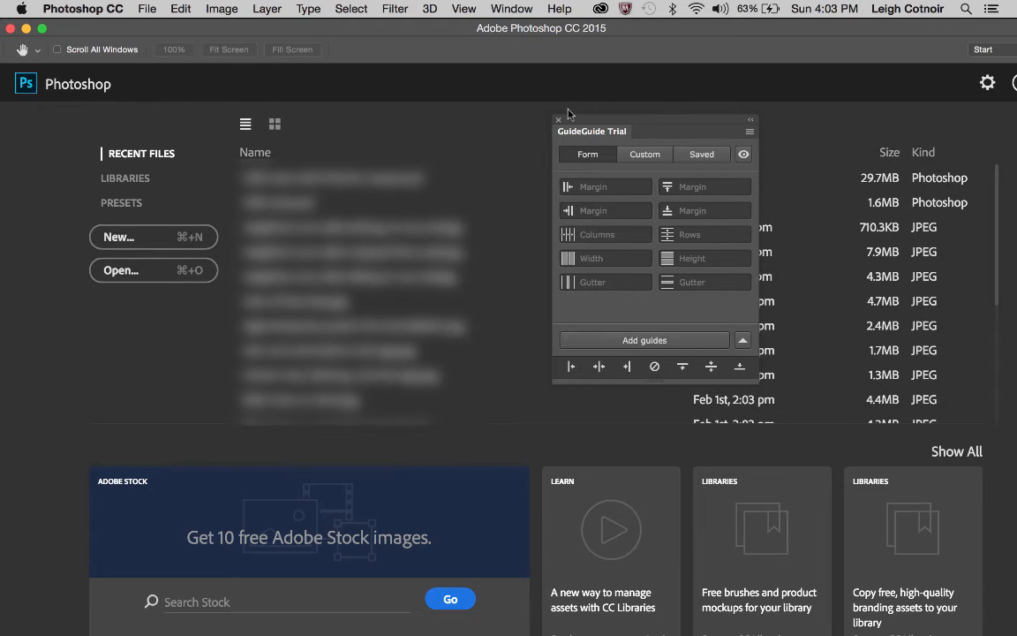
Switch to Chrome and show the beginning of the Adobe Exchange troubleshooting guide for Adobe Add-ons
mouse_move(4, 418)
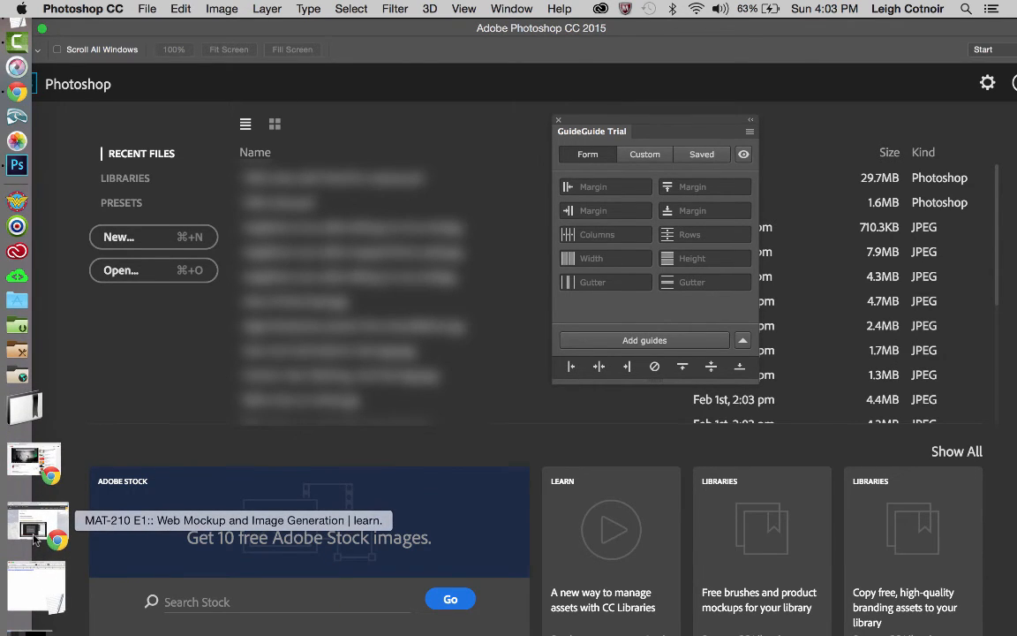
mouse_move(4, 96)
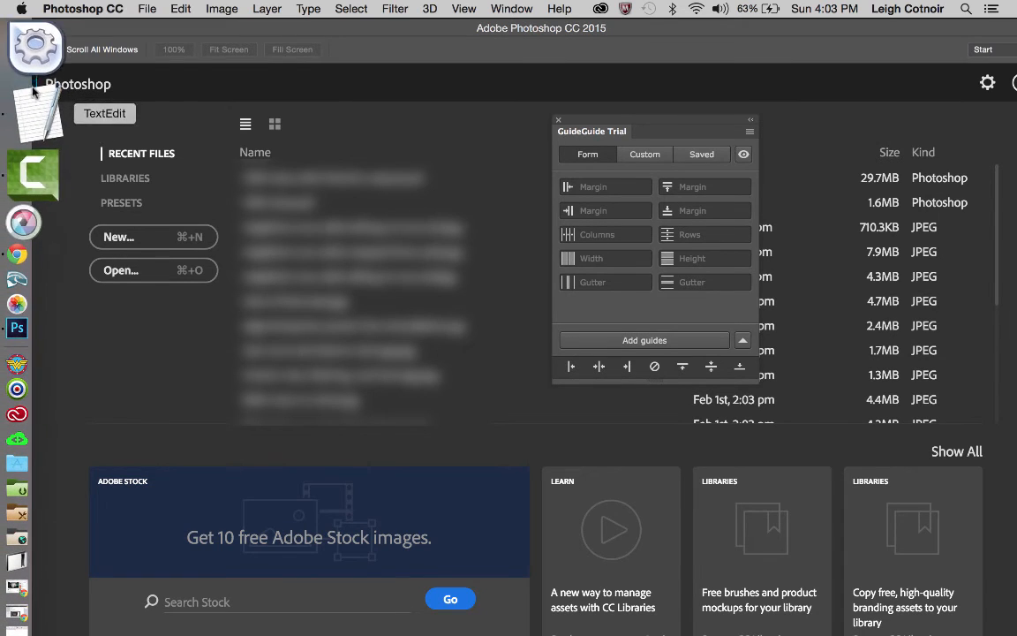
left_click(39, 181)
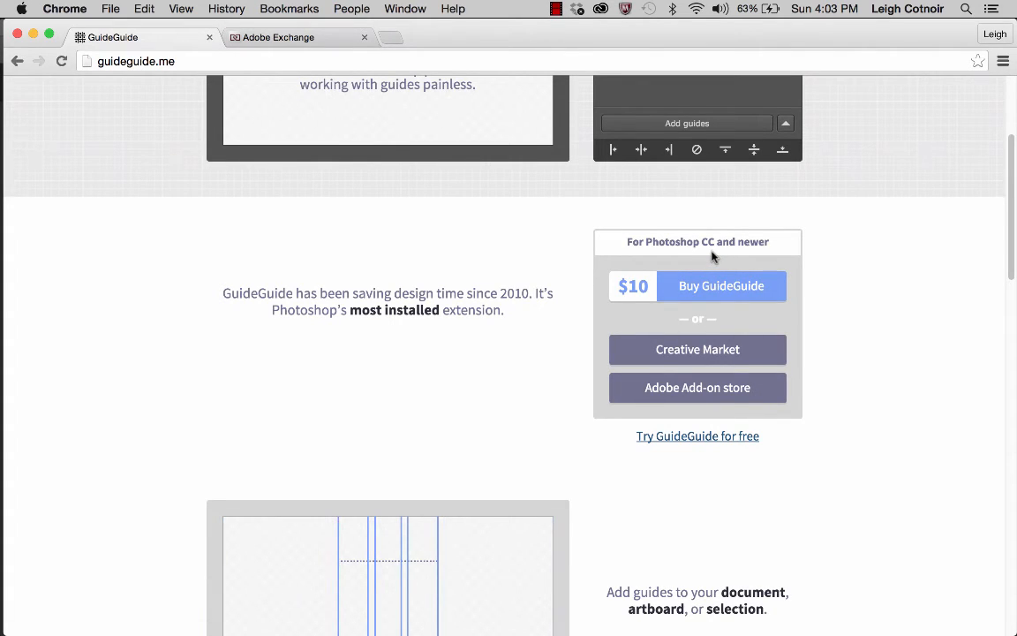
left_click(303, 45)
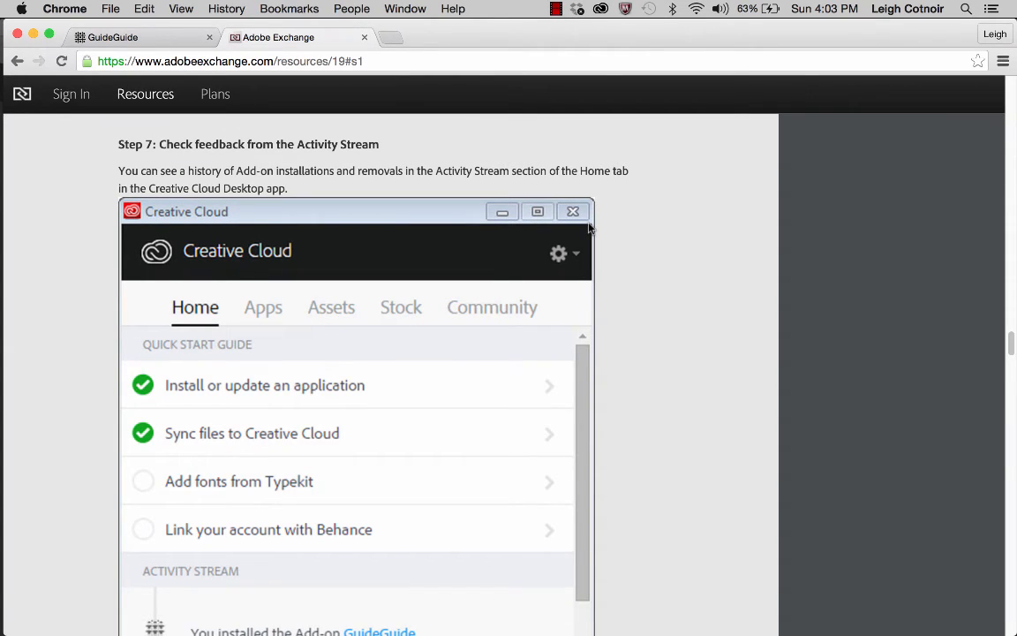
scroll(590, 228, "up", 20)
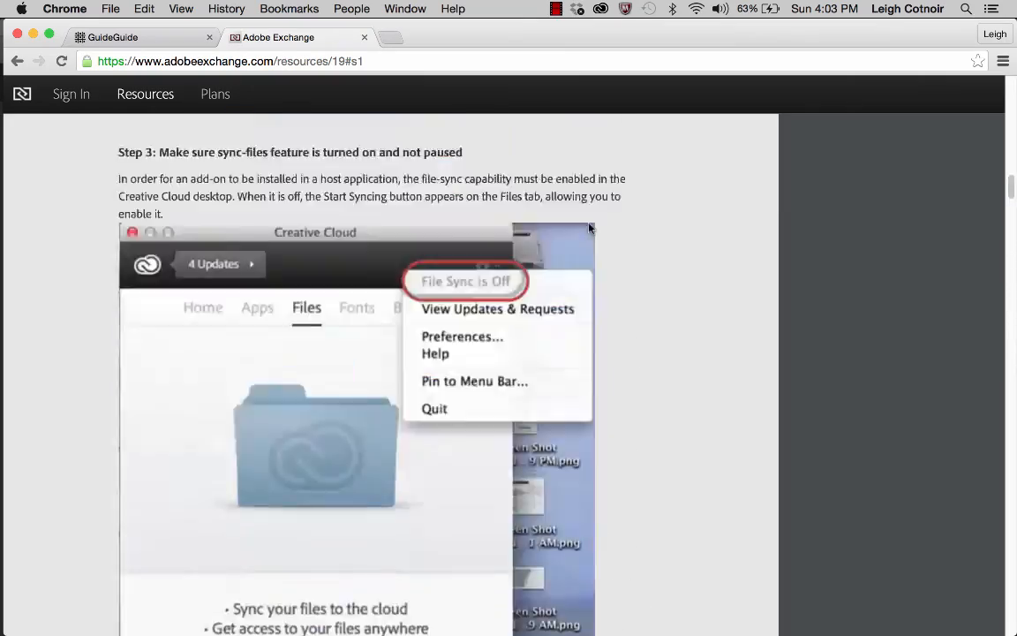
scroll(589, 228, "up", 5)
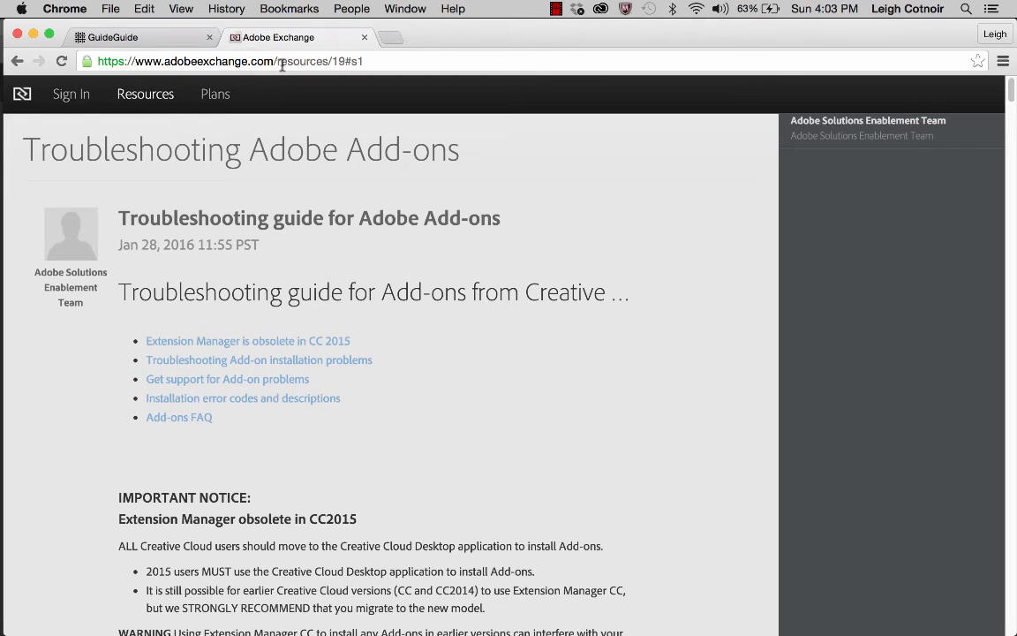
left_click(347, 62)
left_click(347, 62)
left_click_drag(347, 62, 394, 61)
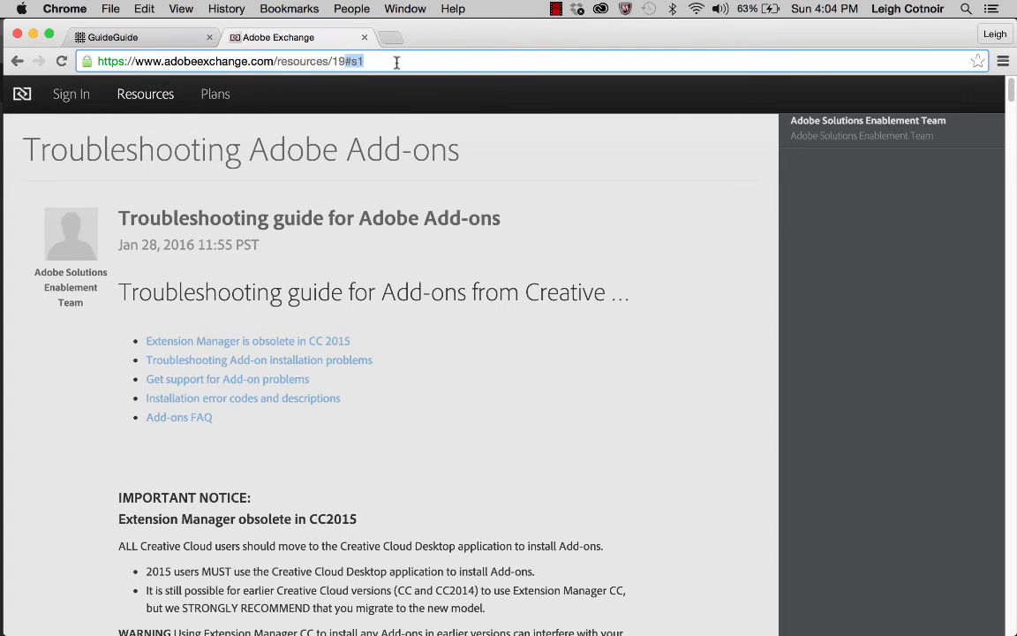
key("BackSpace")
key("Return")
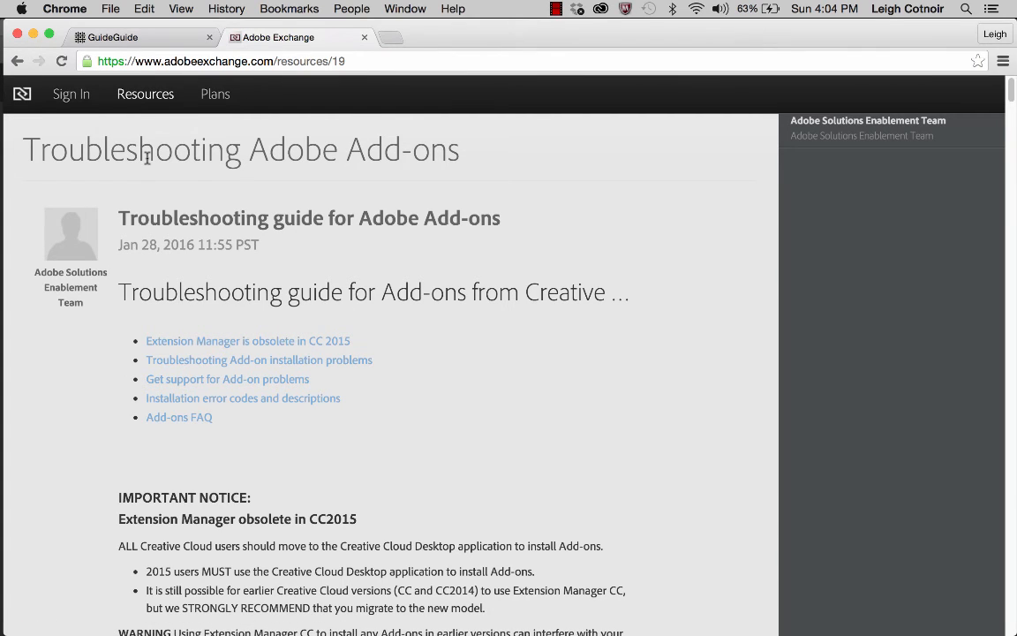
Highlight adobeexchange.com/resources/19 in the page address, then clear the selection
left_click(164, 63)
left_click_drag(165, 62, 323, 72)
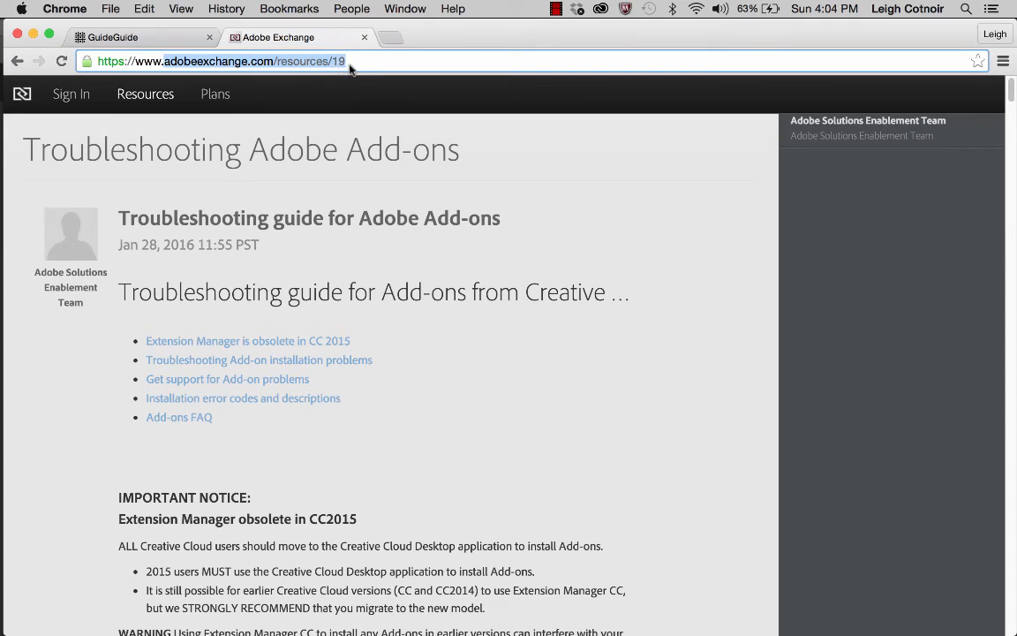
left_click(641, 422)
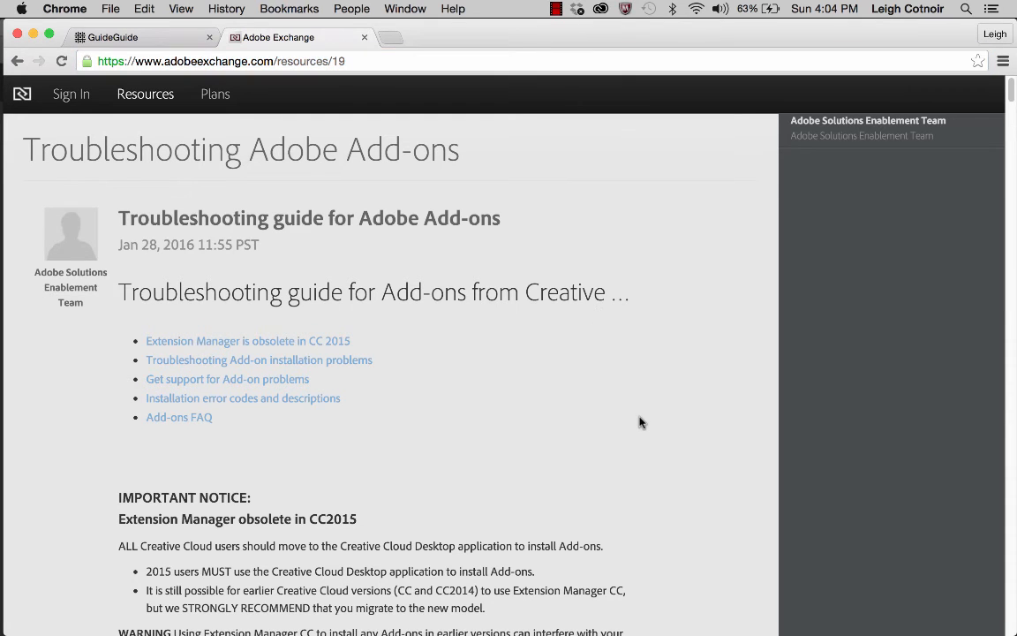
Read the important notice about Extension Manager in CC2015, highlighting it through the End-of-life Plan line
scroll(641, 422, "down", 5)
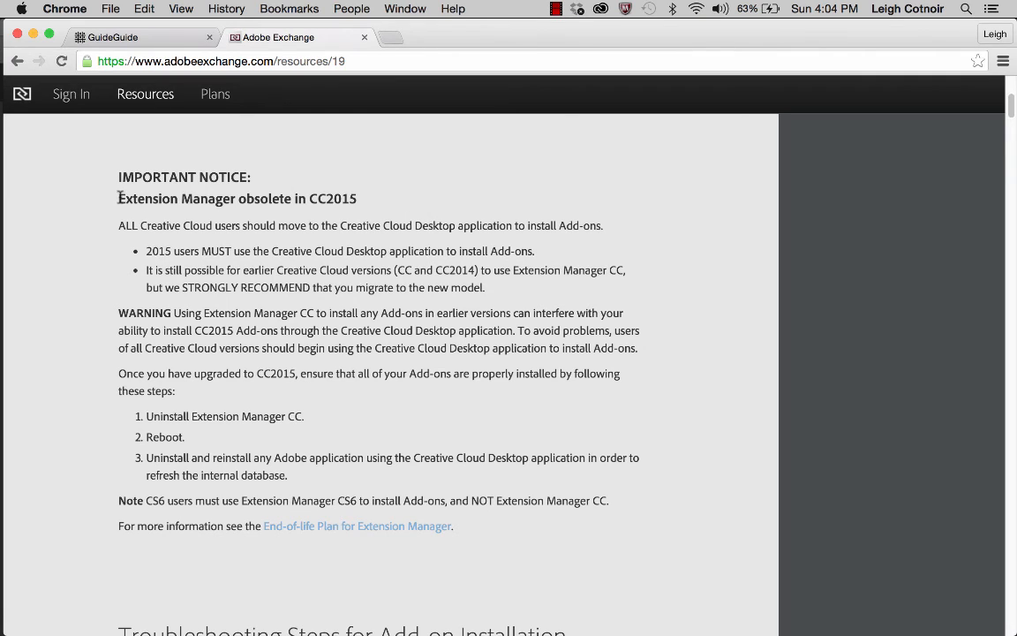
left_click_drag(119, 198, 492, 560)
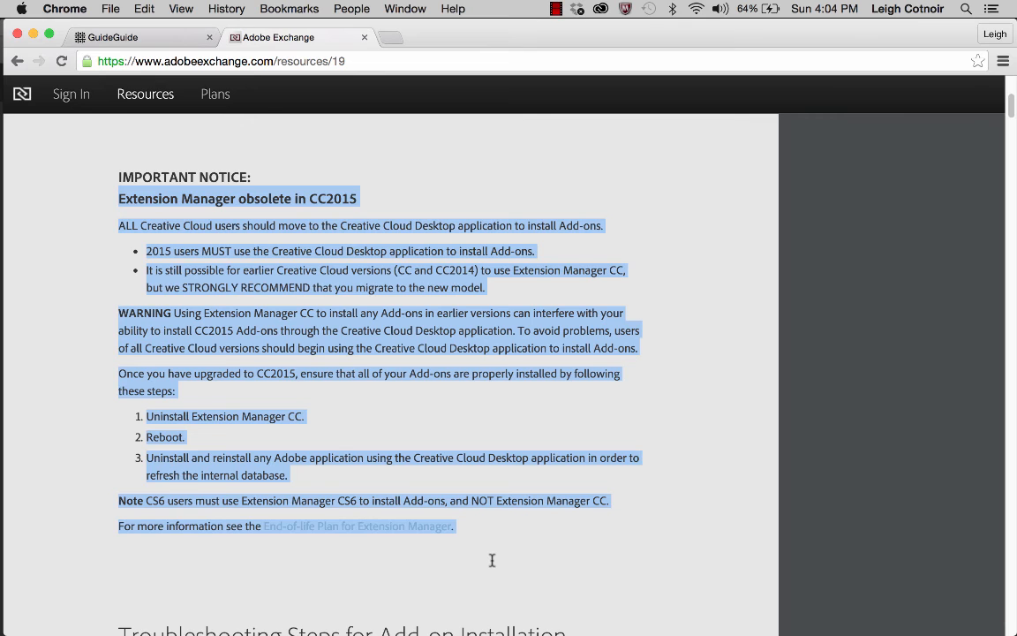
scroll(492, 562, "down", 1)
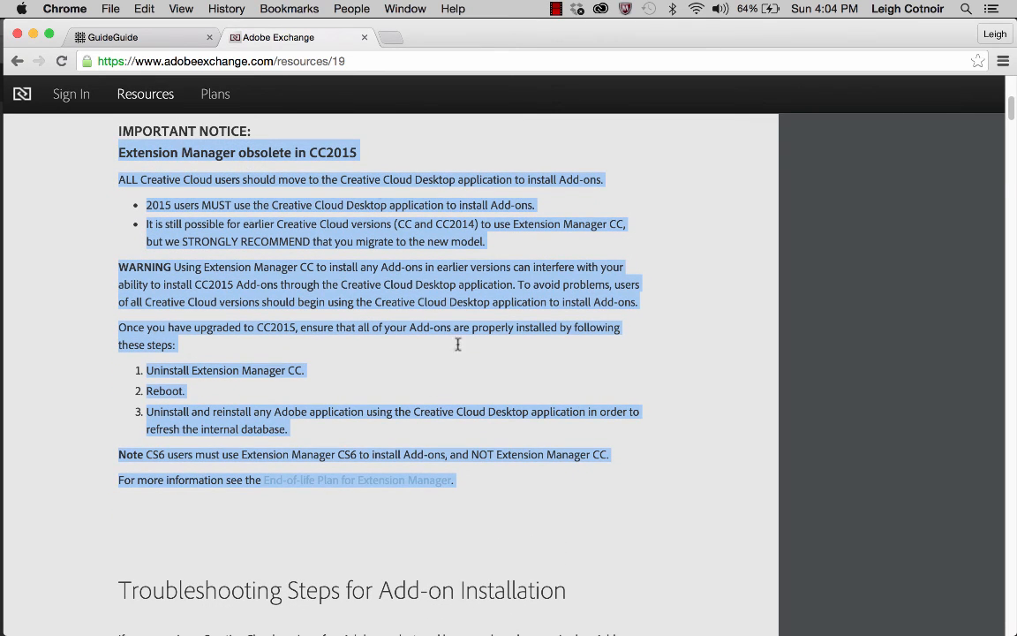